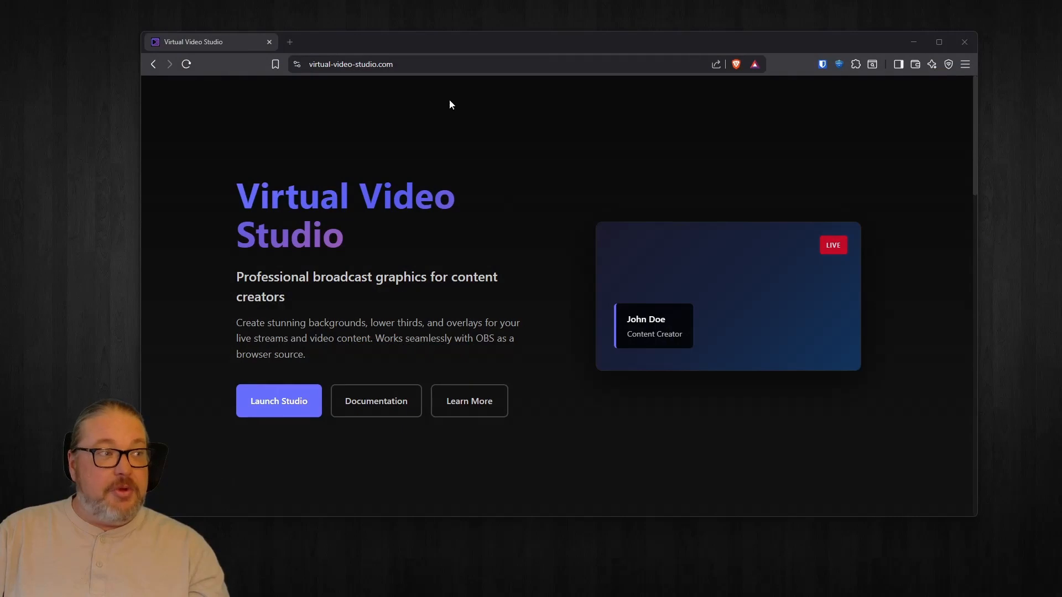
Launch the studio application from the virtual-video-studio.com home page
left_click(415, 57)
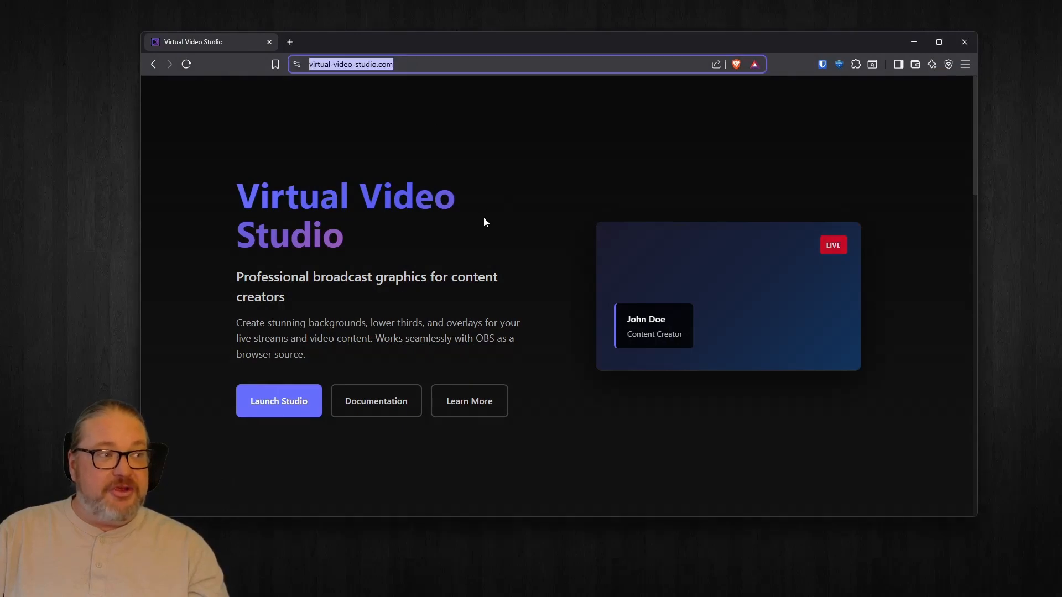
left_click(279, 403)
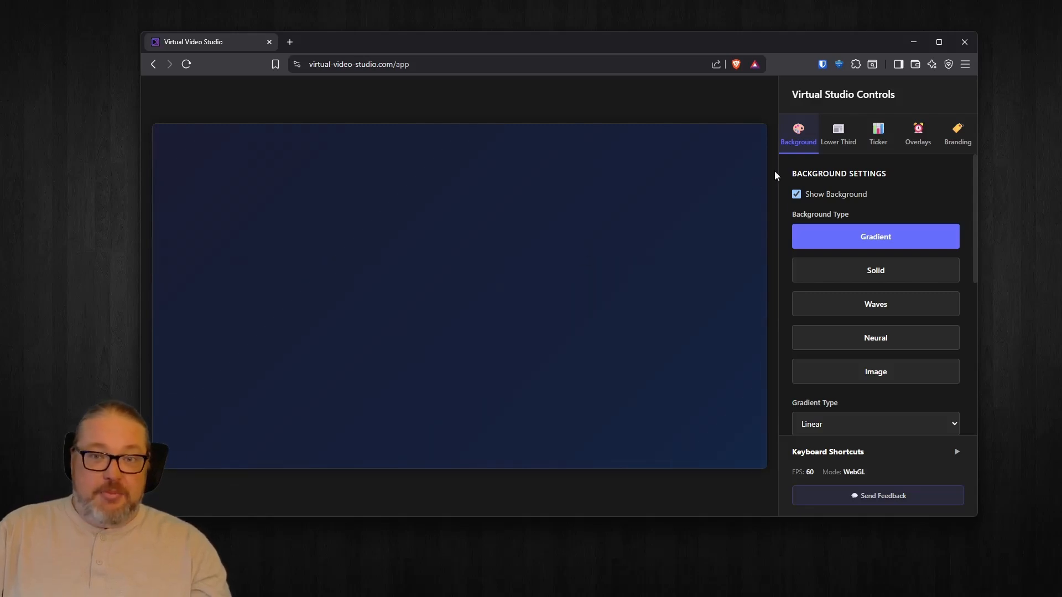
Try the Radial and Conic types on the gradient background and finish with Radial
scroll(876, 244, "down", 4)
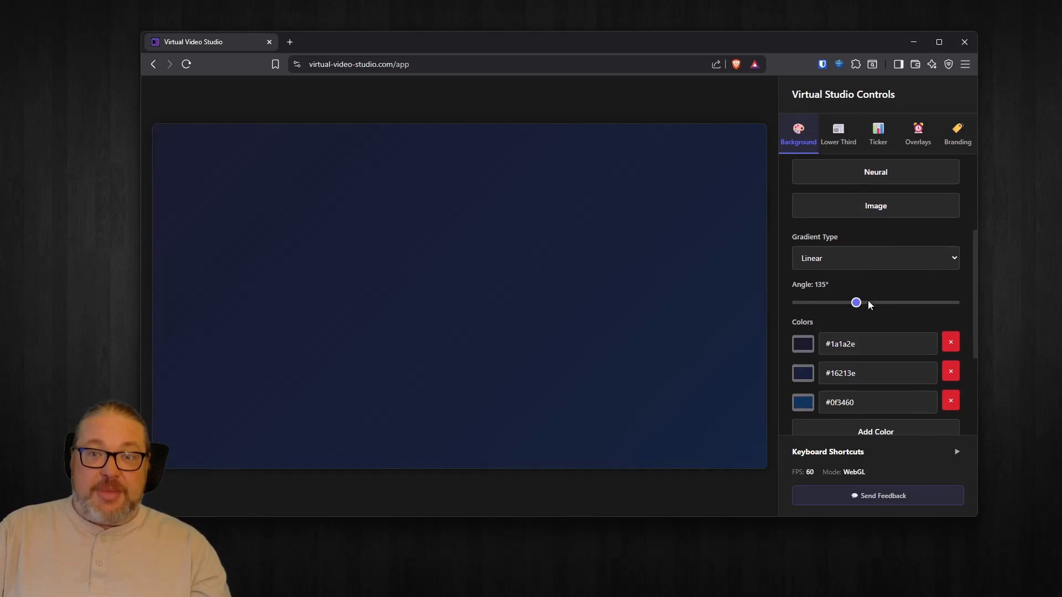
left_click(885, 208)
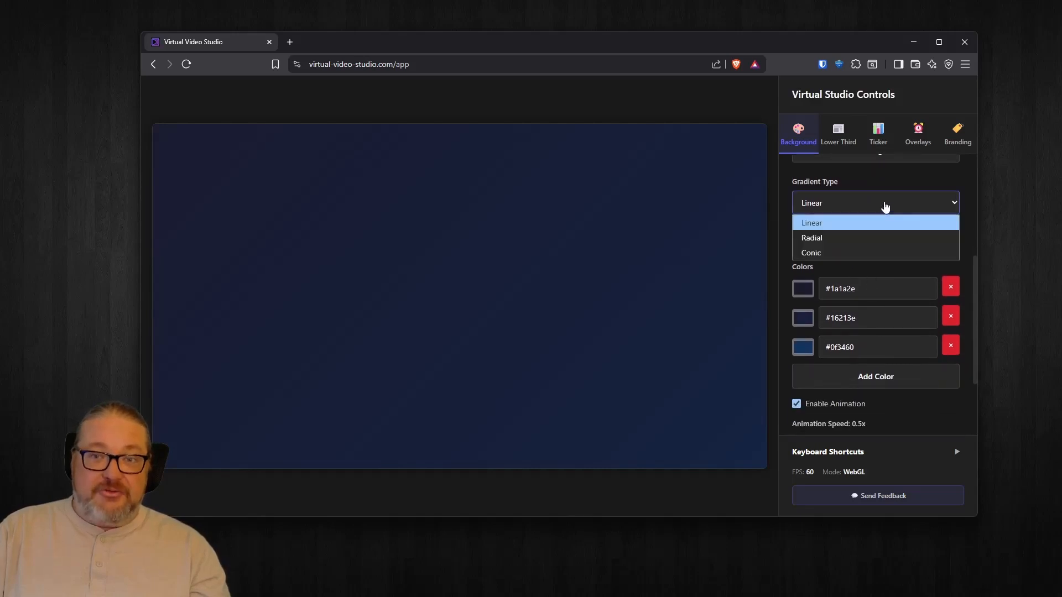
left_click(864, 239)
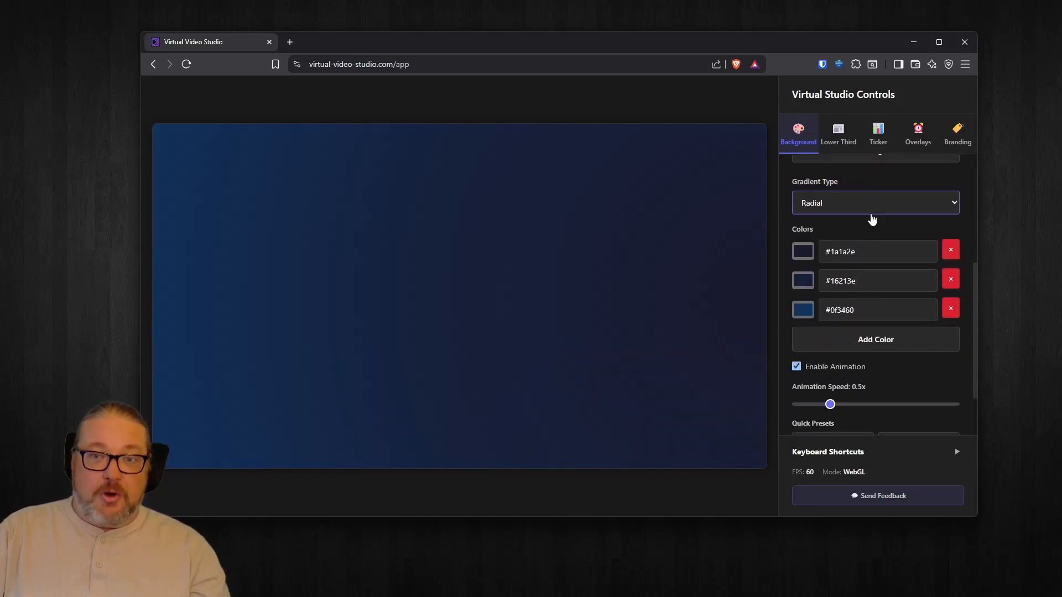
left_click(872, 216)
left_click(866, 253)
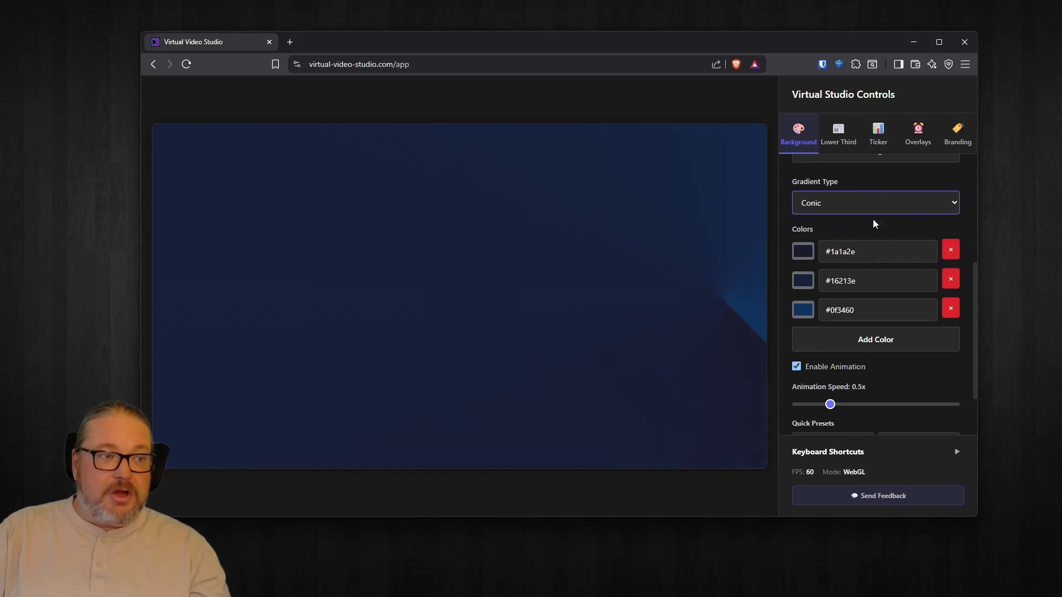
left_click(873, 205)
left_click(860, 238)
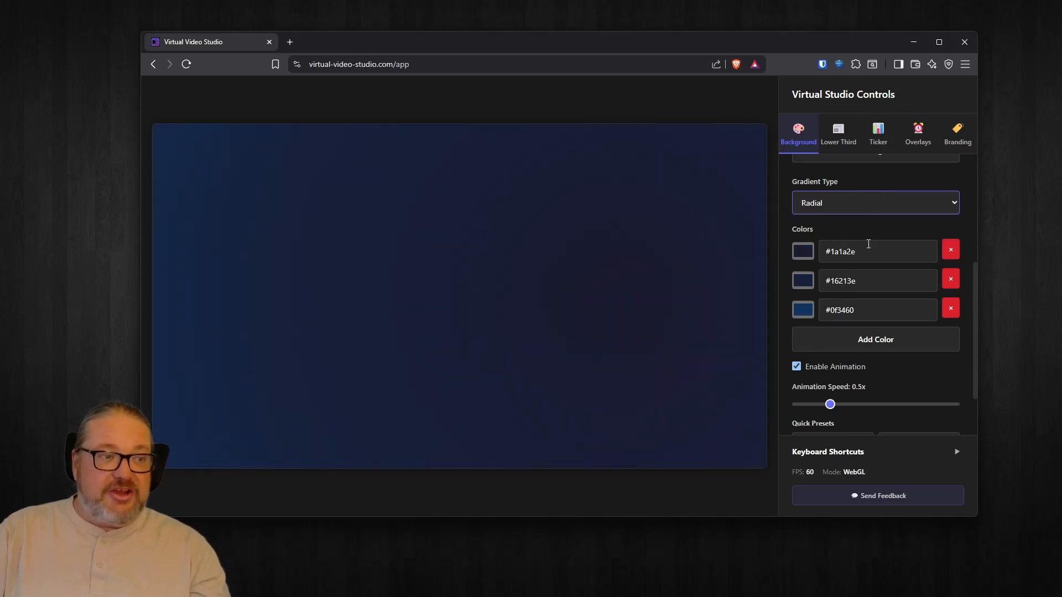
Change the second gradient color to the lighter blue #5d72ac
scroll(879, 338, "down", 1)
left_click(804, 210)
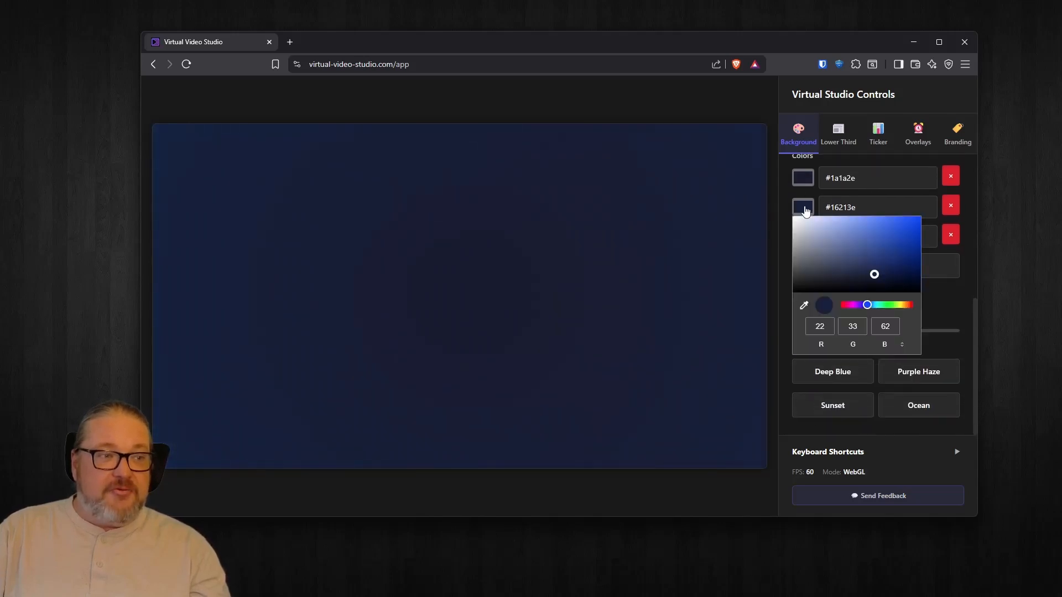
left_click_drag(887, 260, 851, 241)
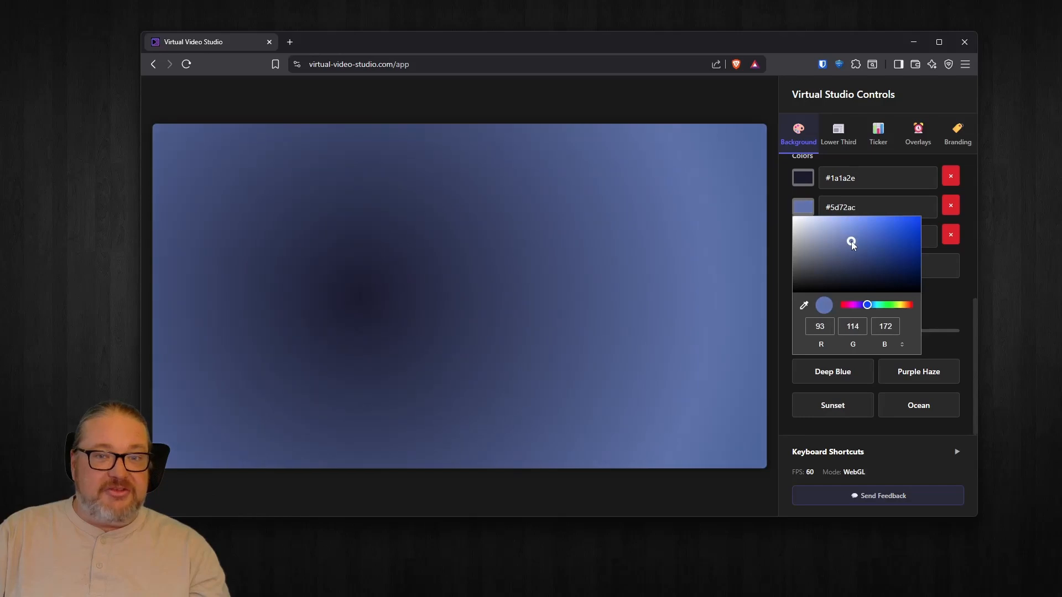
left_click(955, 301)
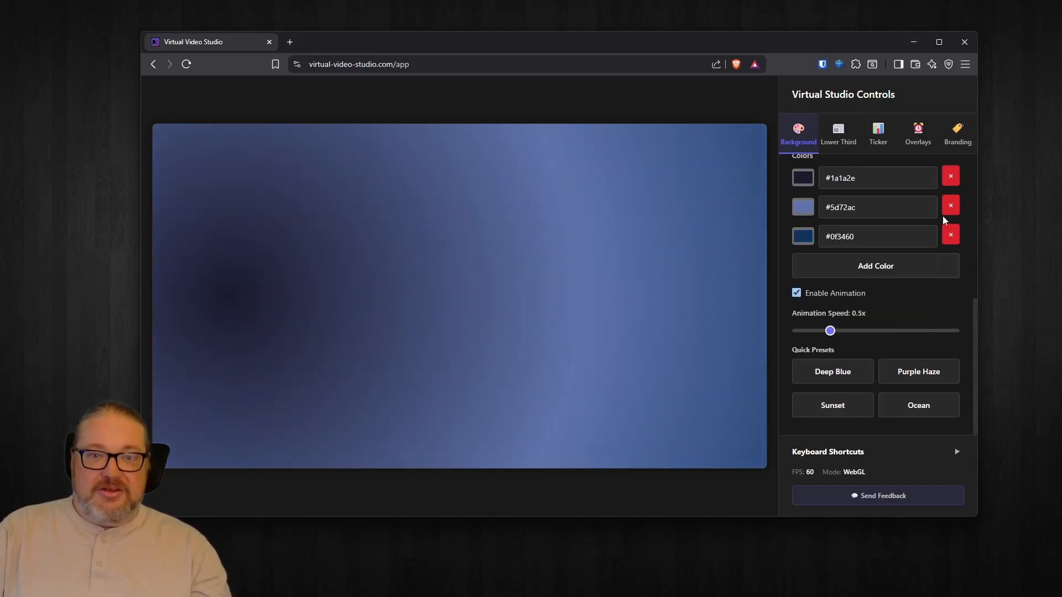
Add #646cff as a fourth gradient color, and switch the background animation off and on again with its speed at 0.9x
left_click(797, 293)
left_click(799, 299)
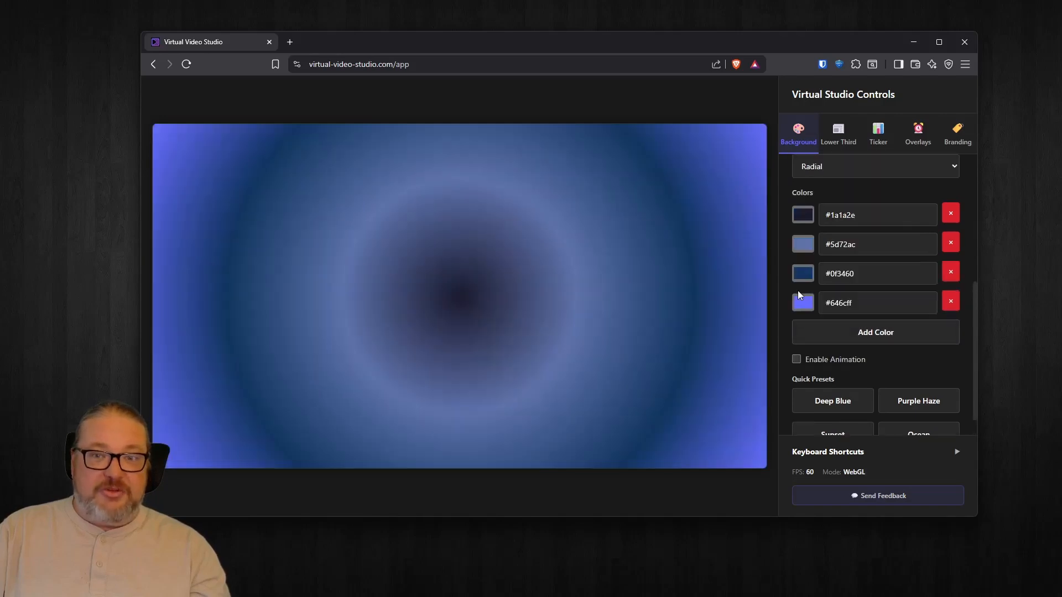
left_click(797, 359)
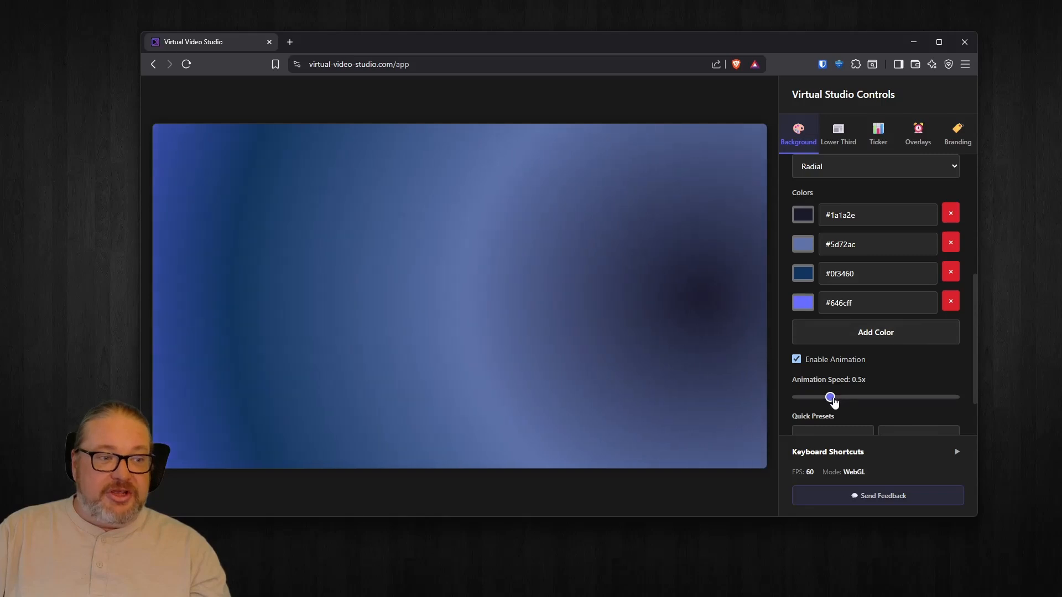
left_click_drag(834, 402, 864, 404)
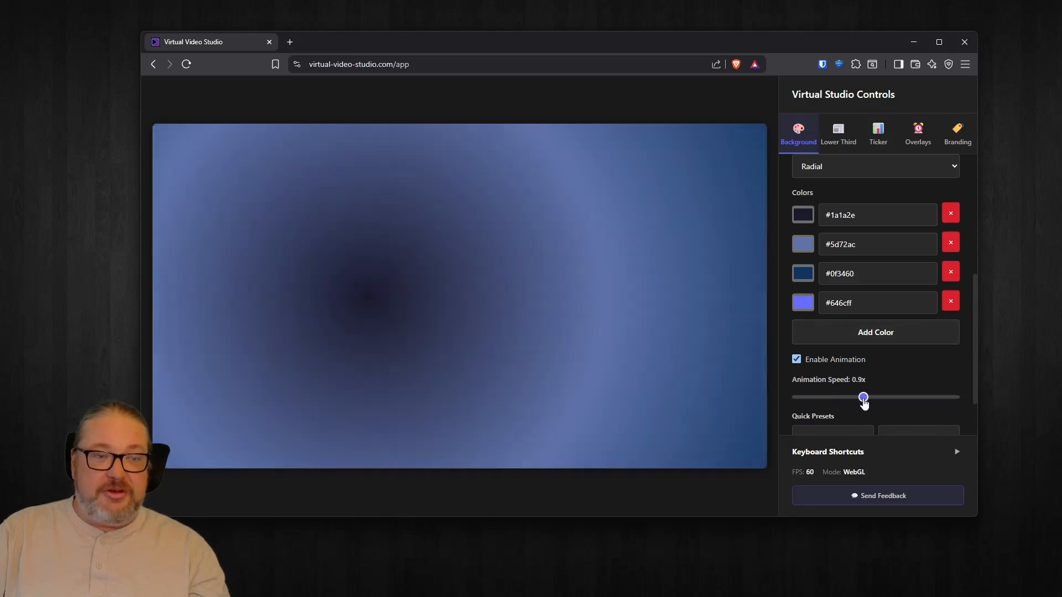
Preview the Ocean quick preset on the gradient background and replace it with the Sunset preset
scroll(881, 346, "down", 2)
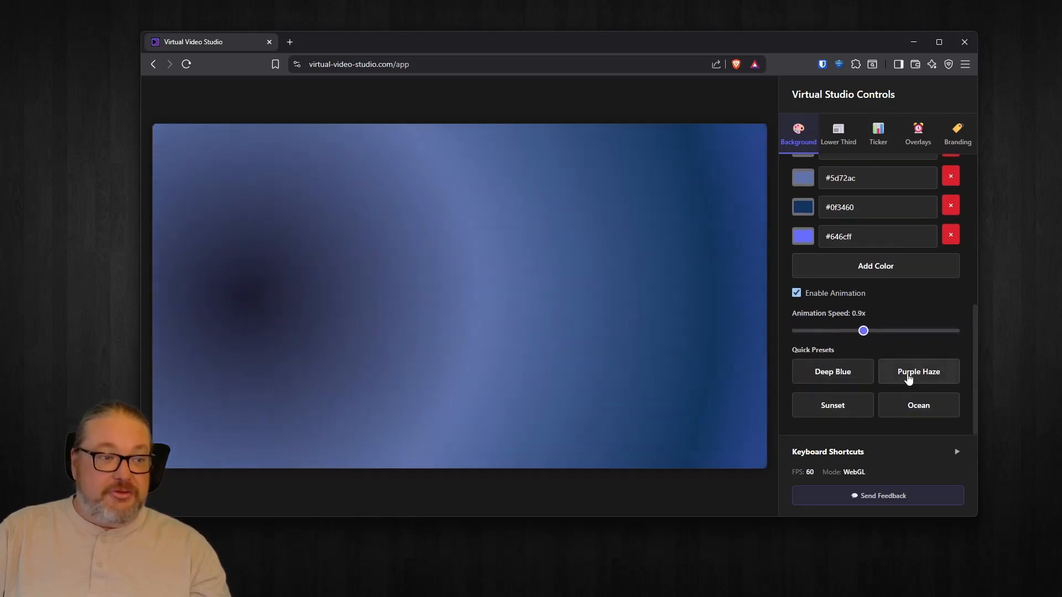
left_click(917, 407)
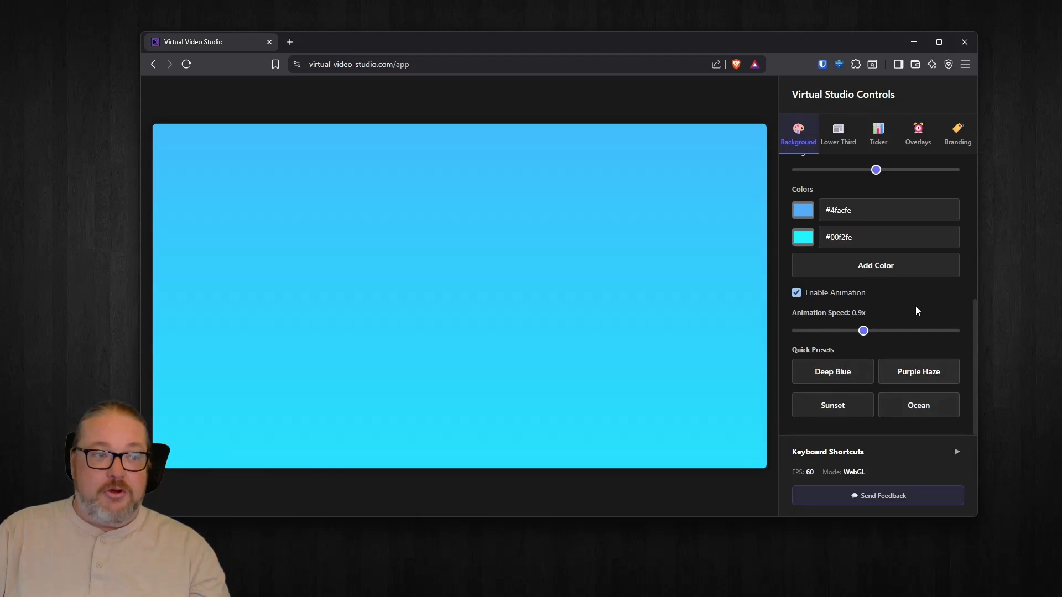
left_click(840, 407)
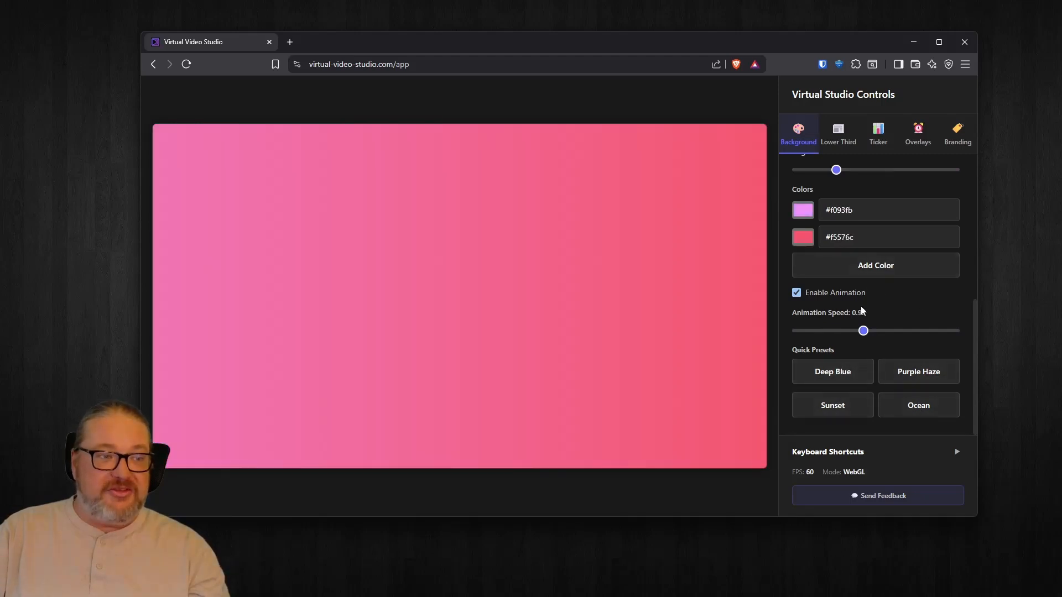
Make the Sunset gradient radial and change its first color to #b88fbd
scroll(857, 277, "up", 2)
left_click(855, 238)
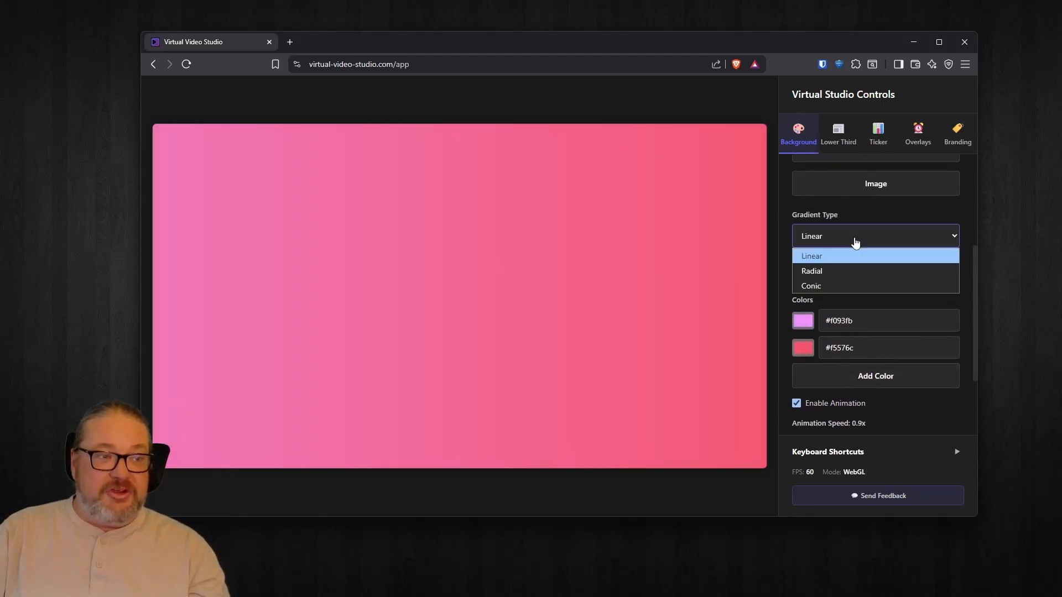
left_click(850, 274)
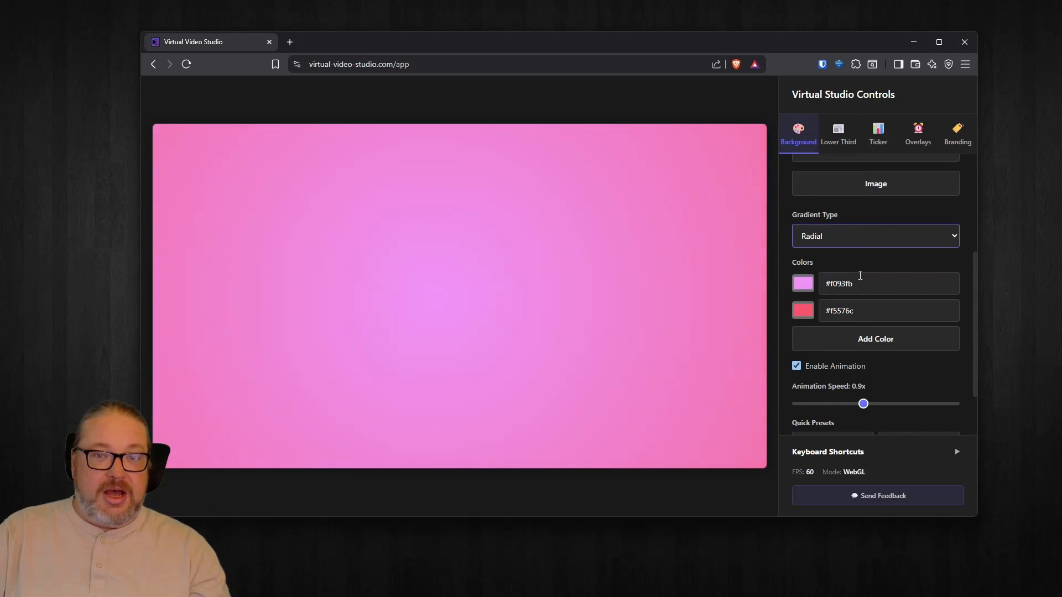
left_click(802, 283)
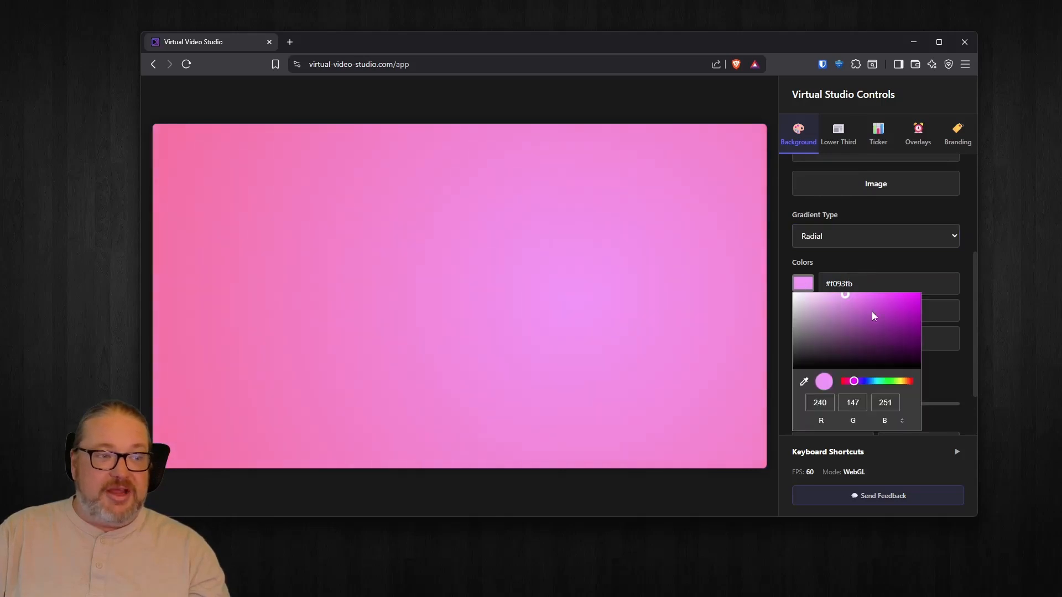
left_click(824, 313)
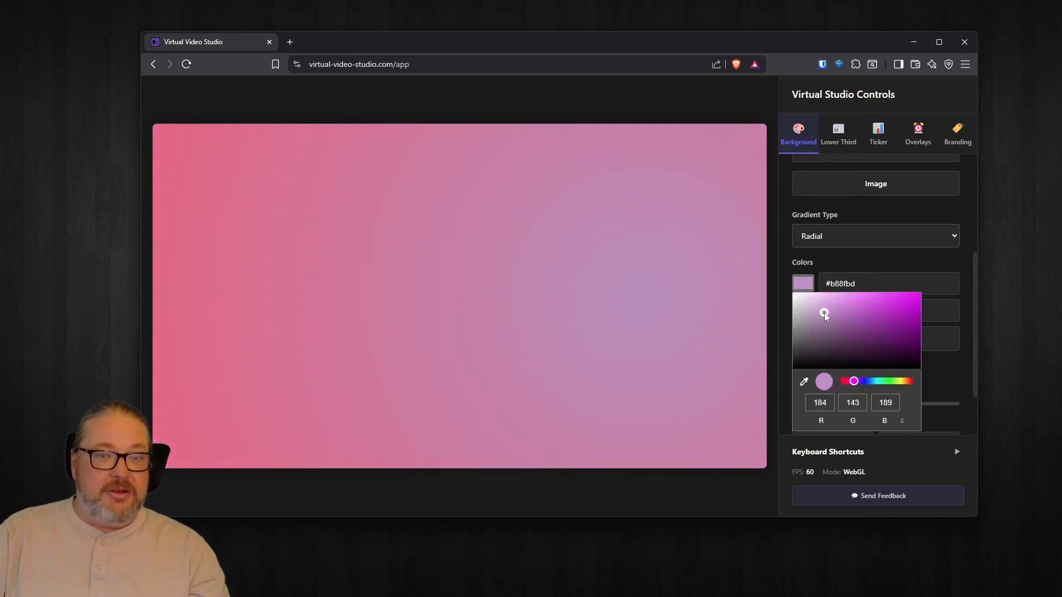
left_click(914, 220)
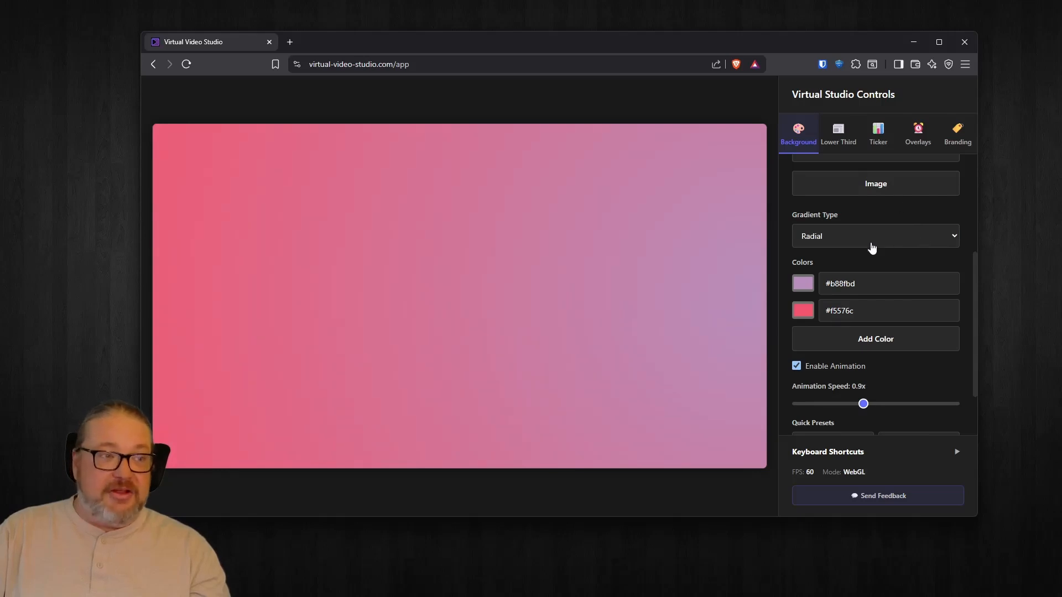
Switch the background type to Solid and try the Blue Screen, Pure Black and Pure White chroma key presets
scroll(859, 290, "up", 3)
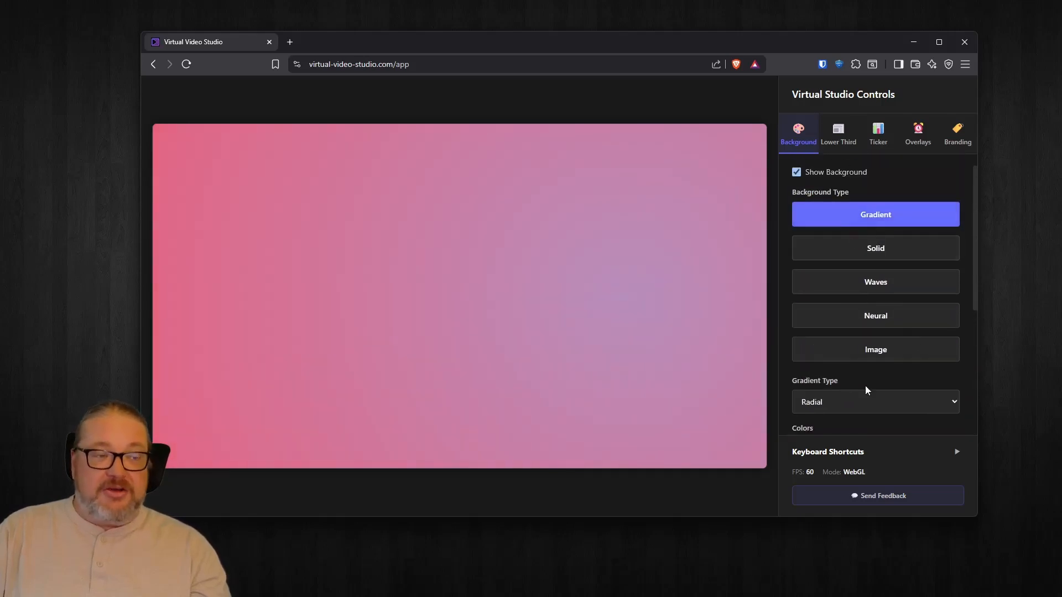
left_click(852, 253)
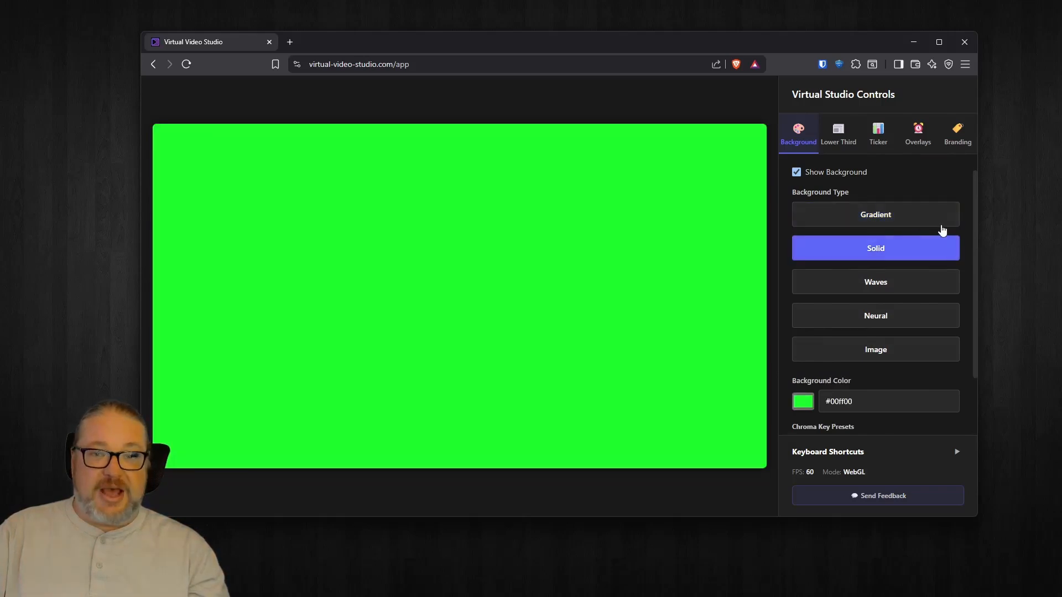
scroll(879, 337, "down", 2)
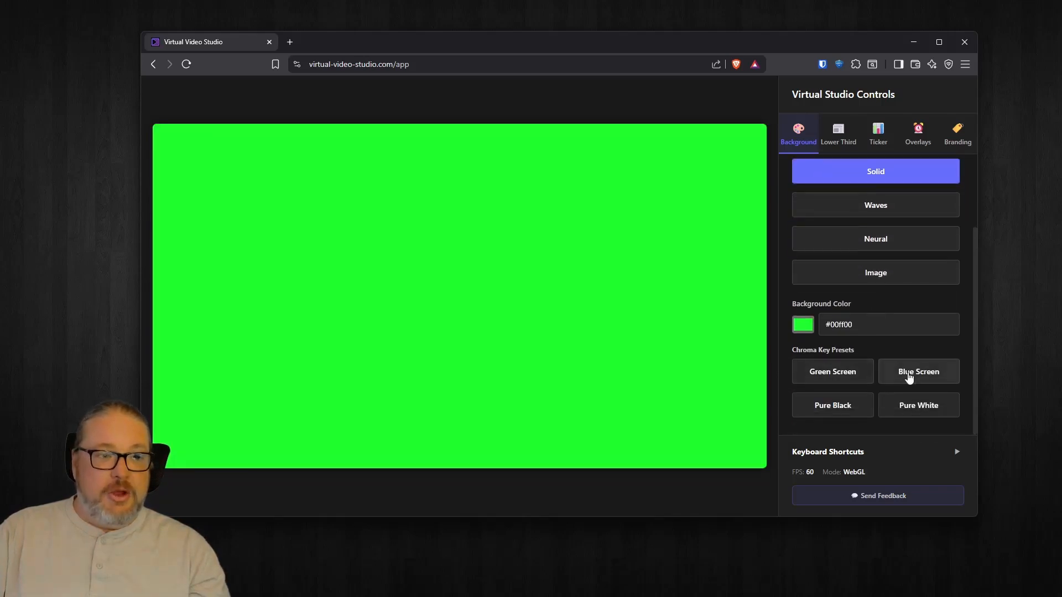
left_click(914, 372)
left_click(835, 416)
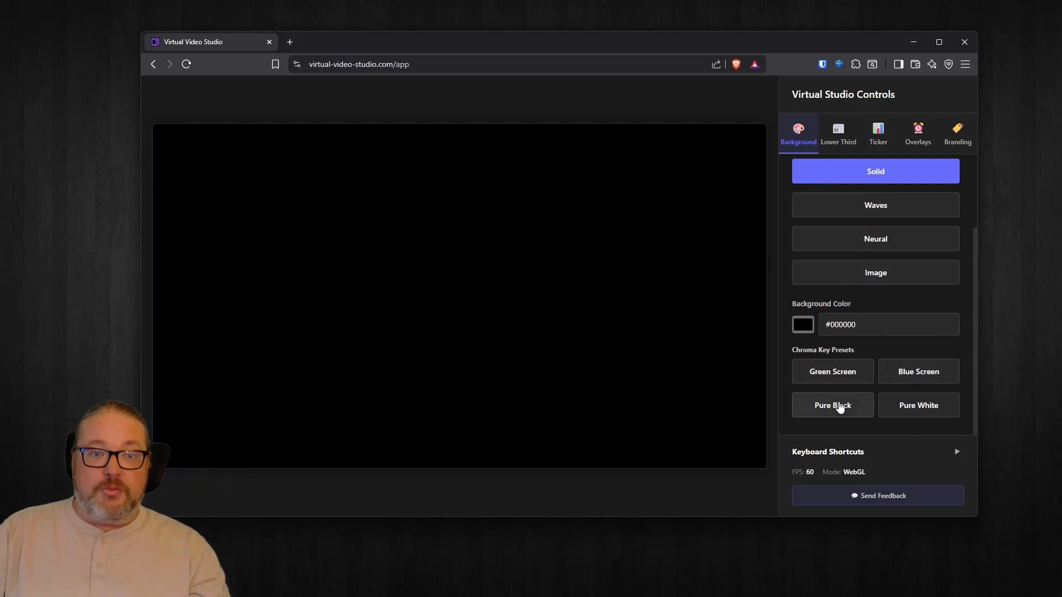
left_click(924, 415)
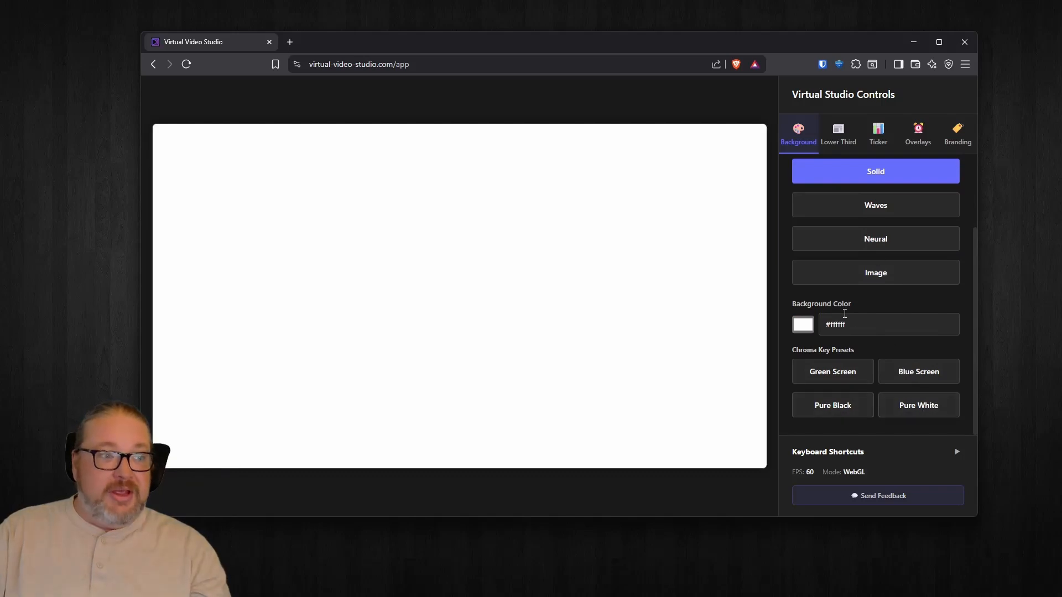
Set the solid background color to the custom red #c35555
left_click(844, 321)
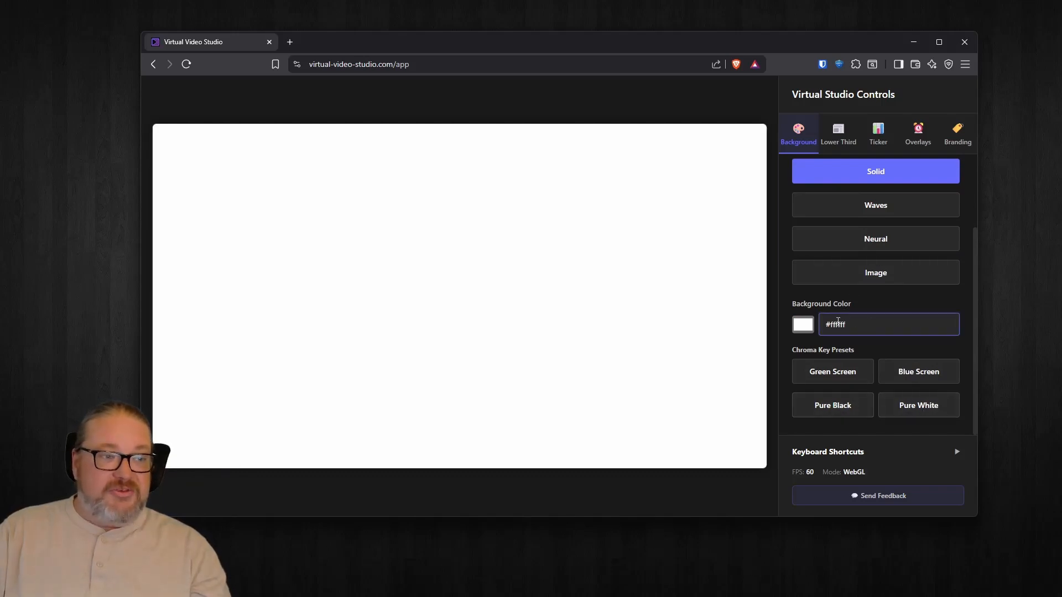
left_click(803, 325)
left_click_drag(838, 336, 866, 353)
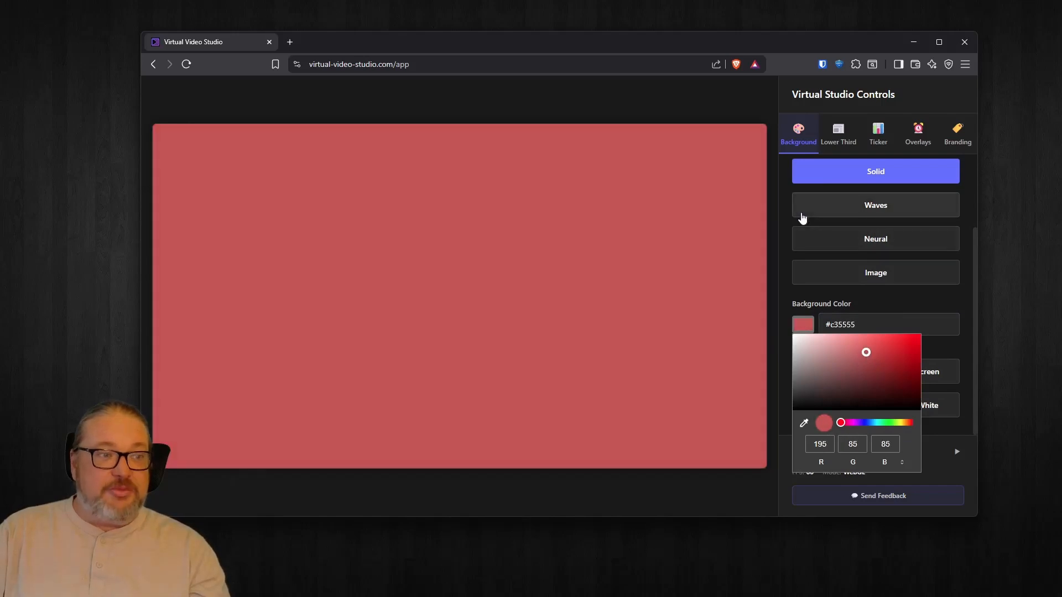
left_click(782, 213)
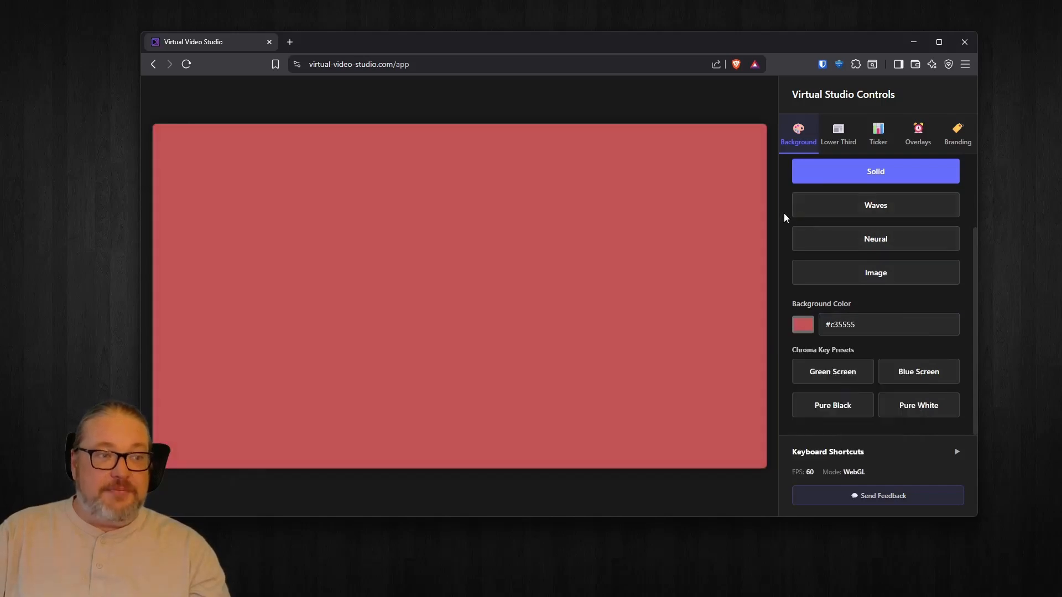
Preview the Waves background and switch the background type to Neural
left_click(858, 215)
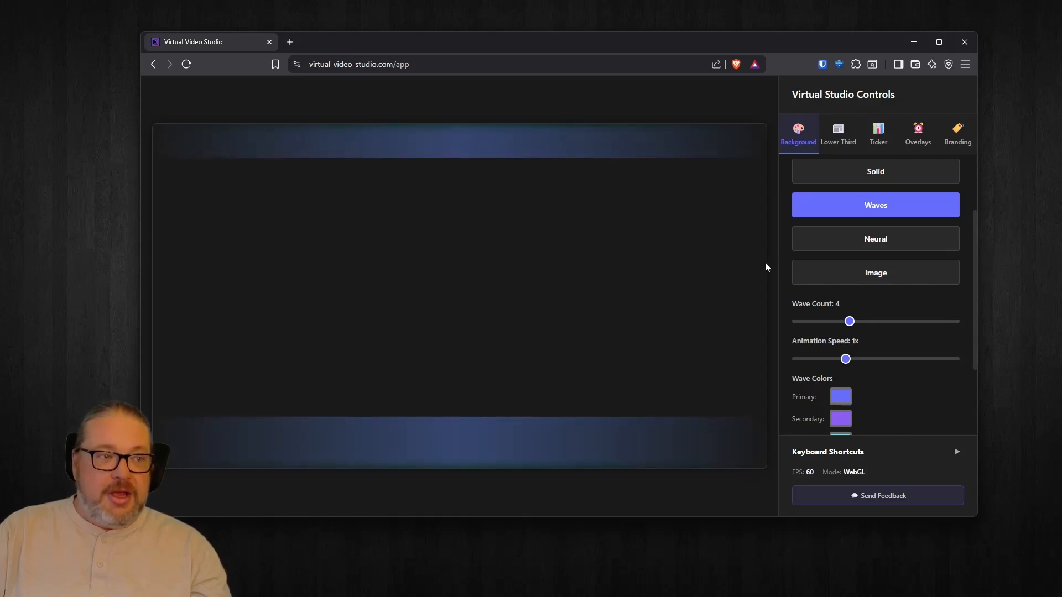
left_click(873, 245)
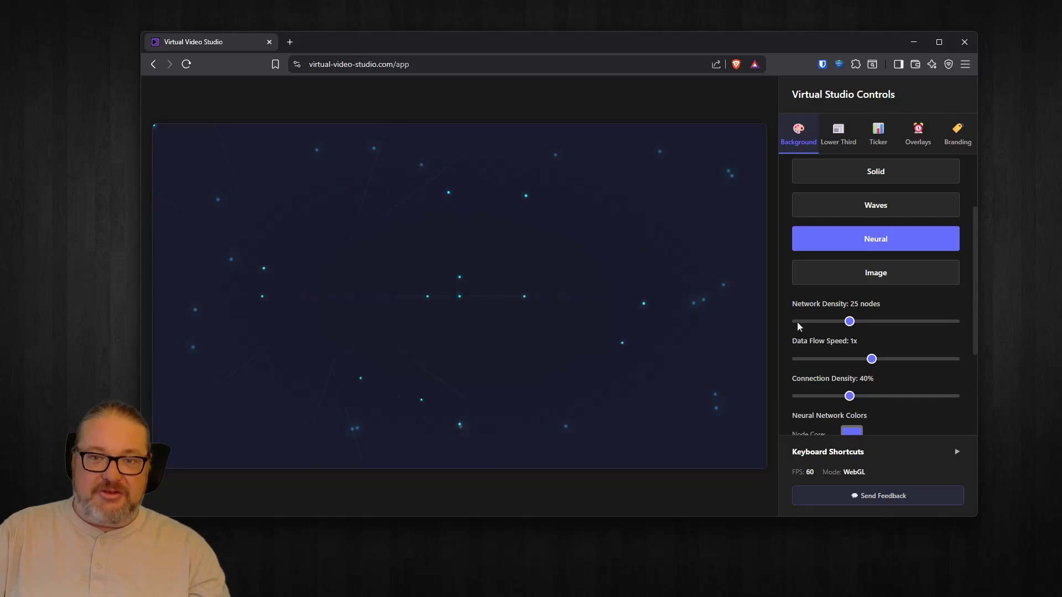
Set the neural background to a network density of 36 nodes, data flow speed of 1.5x and connection density of 30%
left_click_drag(849, 325, 907, 323)
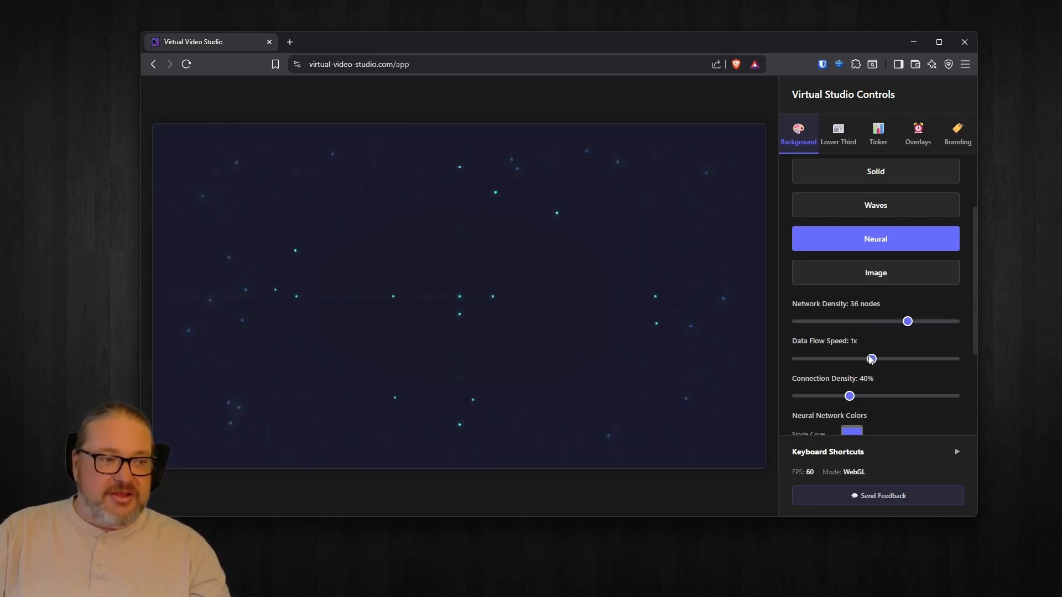
left_click_drag(871, 358, 905, 362)
mouse_move(848, 398)
left_mouse_down()
mouse_move(925, 397)
mouse_move(833, 404)
left_mouse_up()
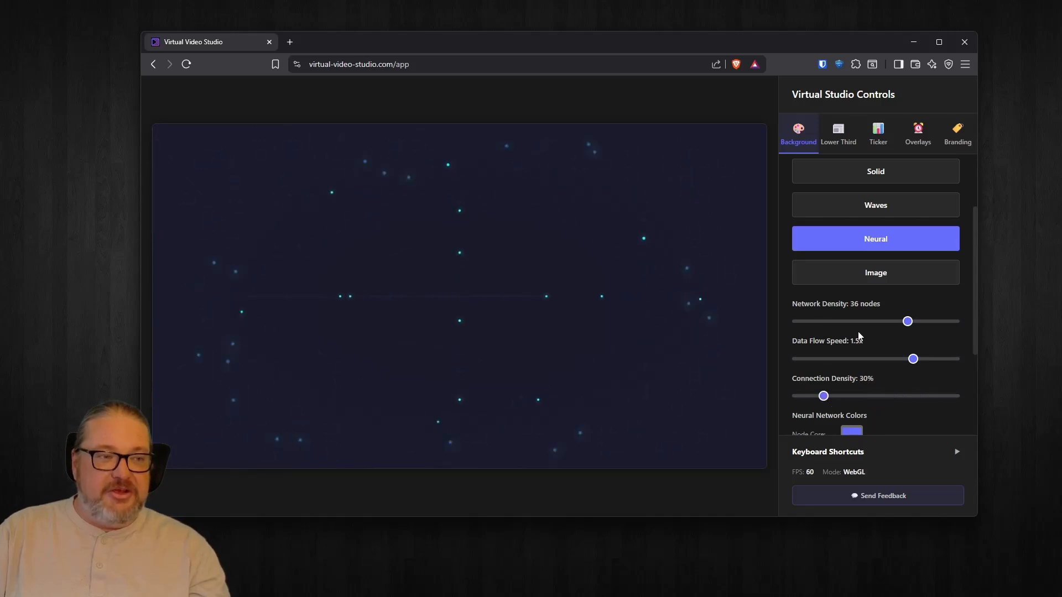
Try the Matrix Green neural network preset and replace it with Deep Purple
scroll(863, 348, "down", 3)
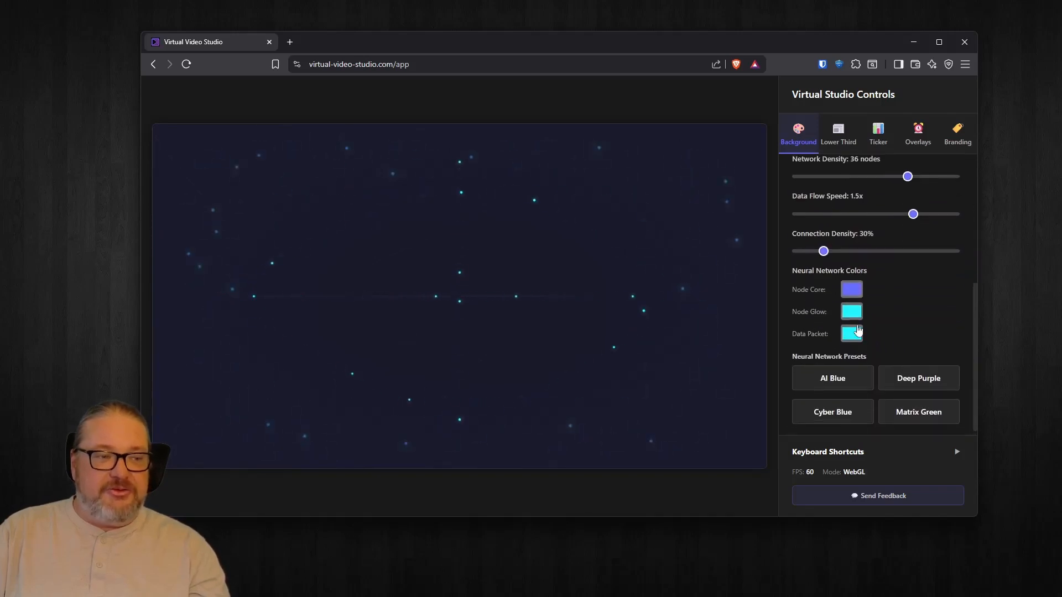
left_click(919, 412)
left_click(916, 374)
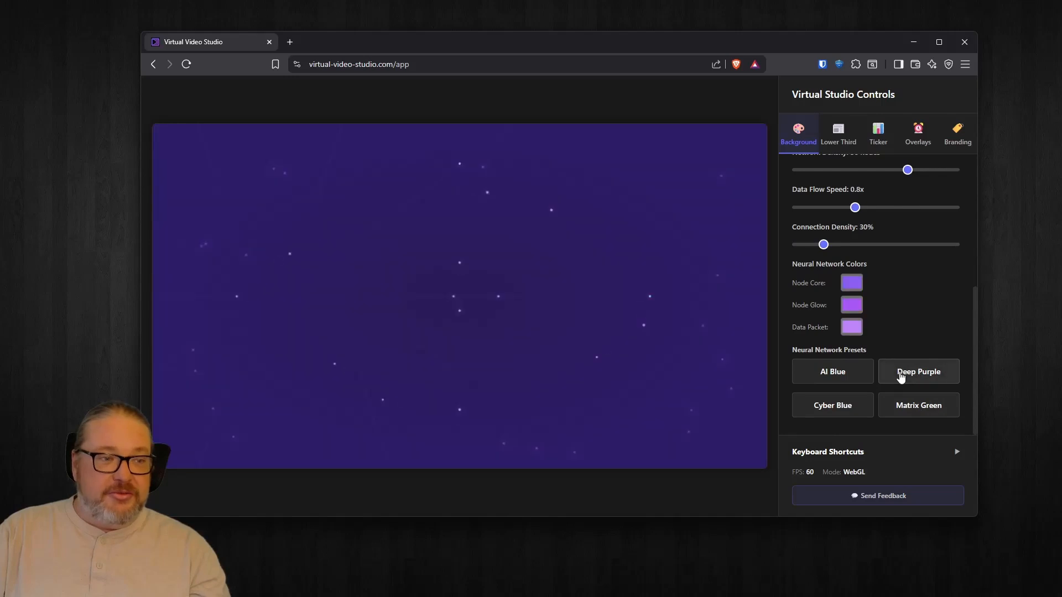
Apply the Cyber Blue neural network preset and lower its data flow speed
left_click(831, 405)
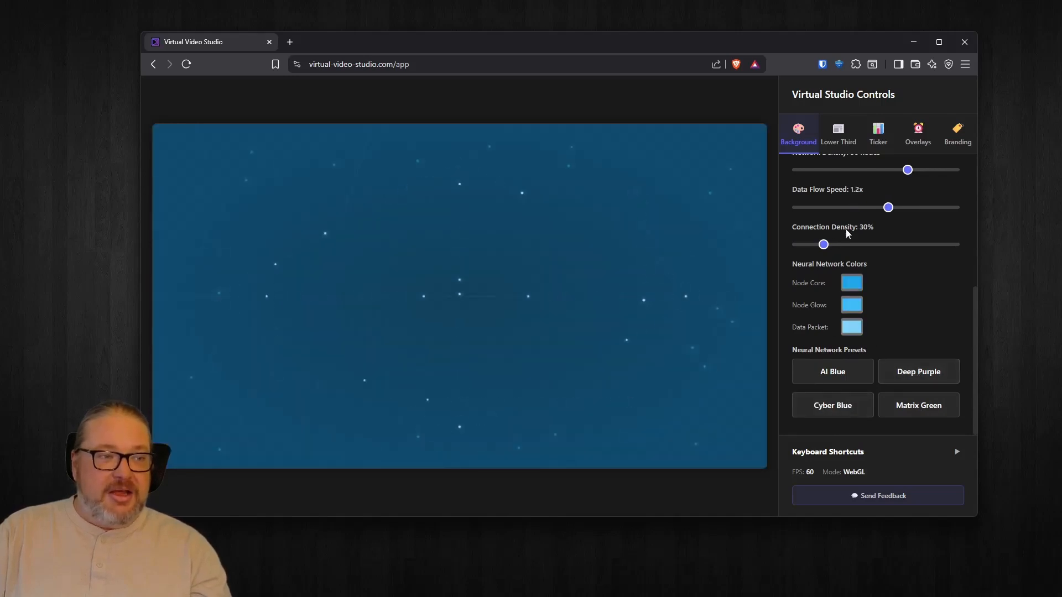
scroll(844, 229, "up", 1)
left_click_drag(894, 267, 814, 268)
scroll(845, 266, "up", 4)
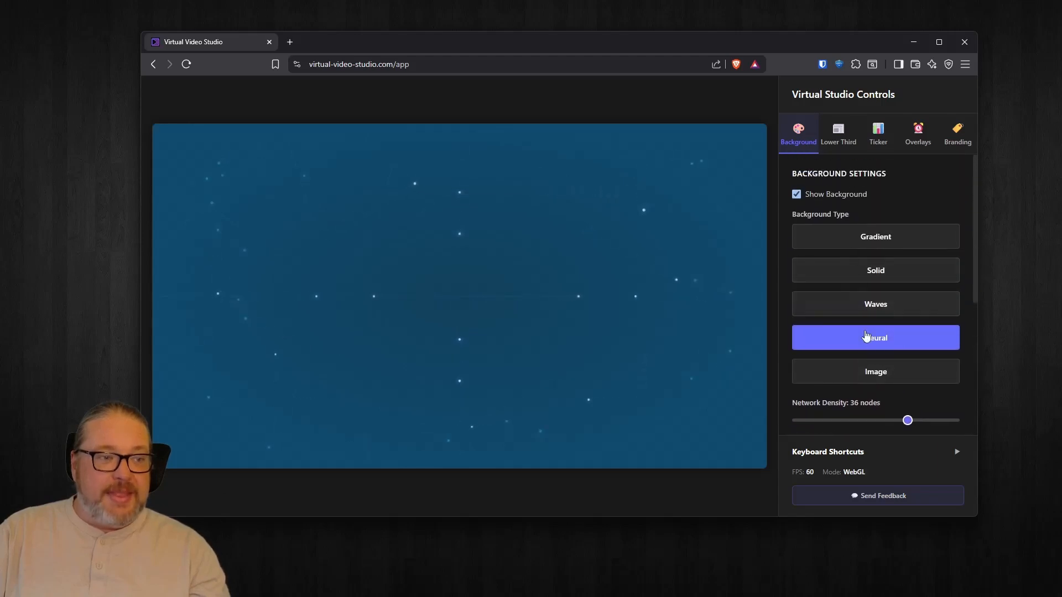
Switch the background type to Image and upload the first idm2323 abstract cable news background from the virtual-studio-intro folder
scroll(866, 335, "down", 1)
left_click(849, 323)
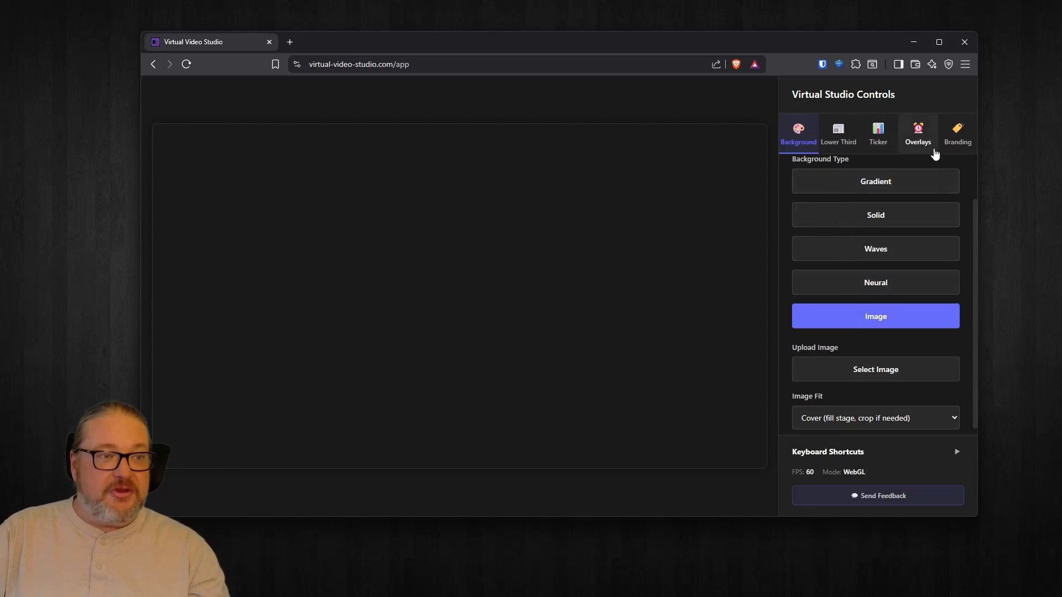
left_click(882, 371)
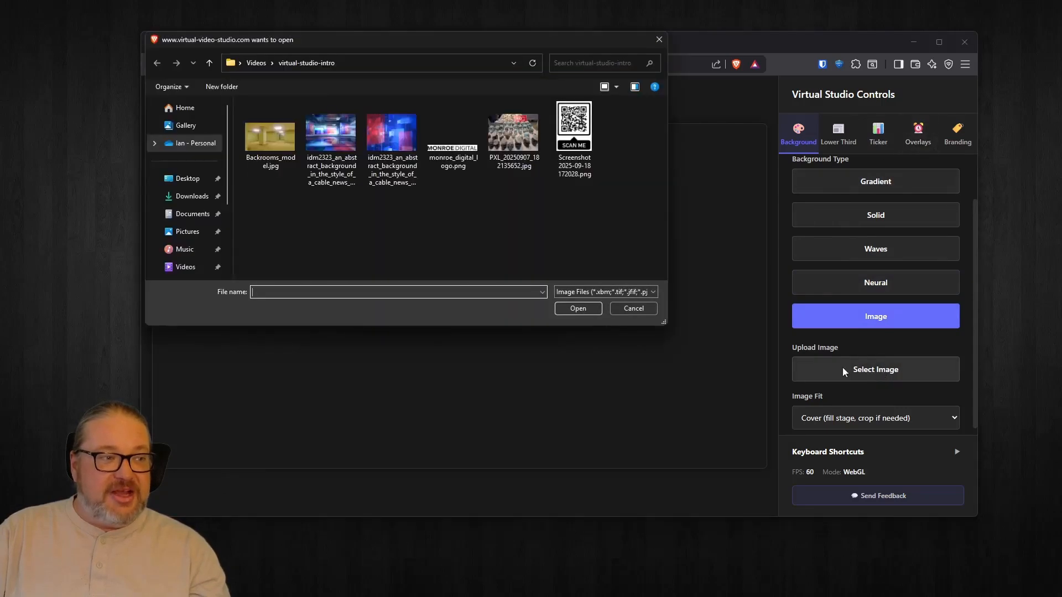
left_click(333, 143)
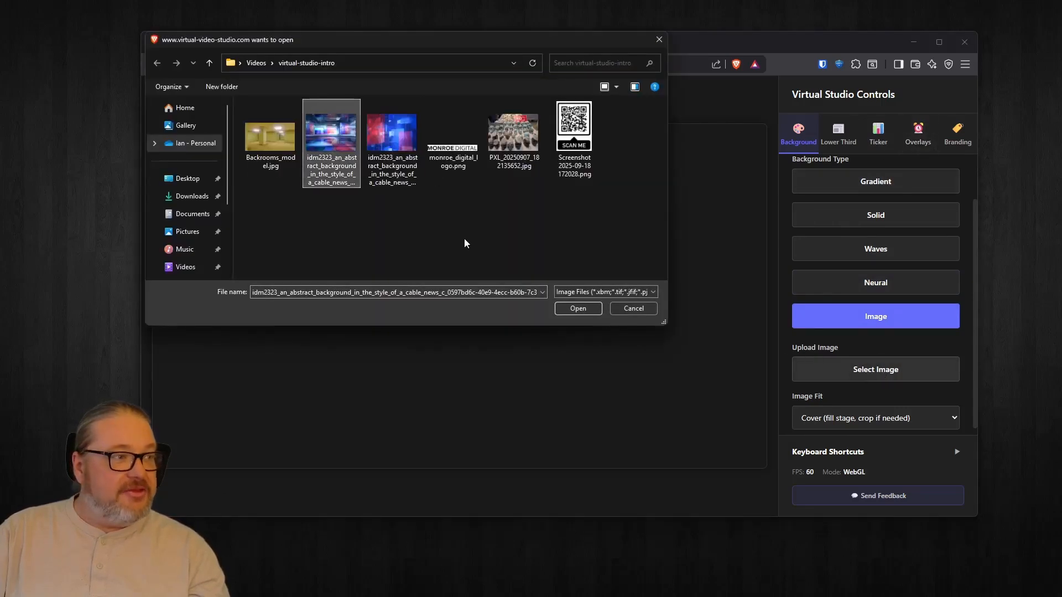
left_click(588, 310)
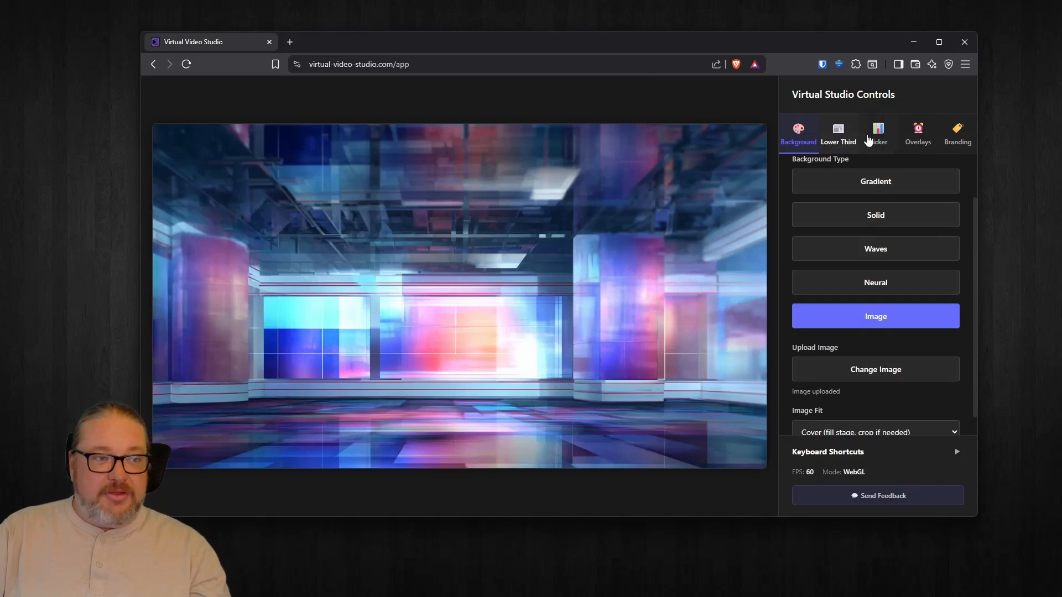
Show the lower third on the stage and look through its styling options and quick templates
left_click(846, 138)
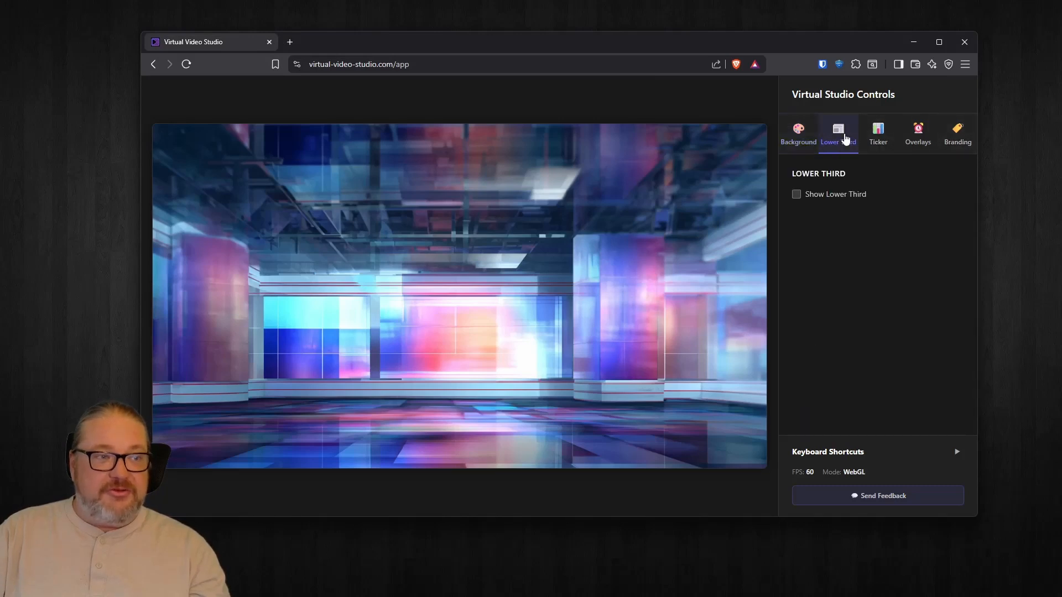
left_click(797, 196)
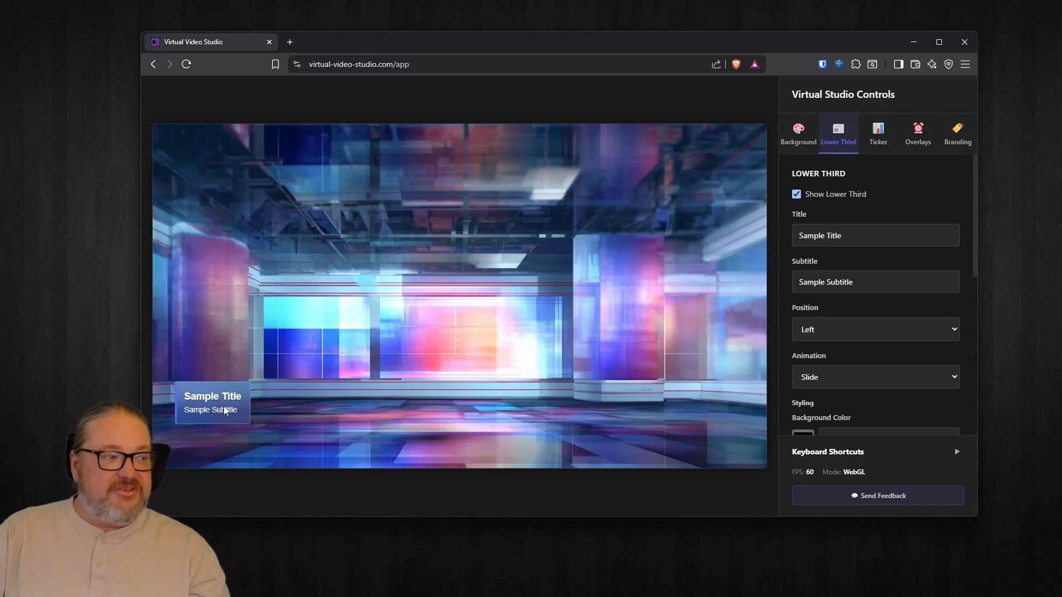
scroll(882, 317, "down", 6)
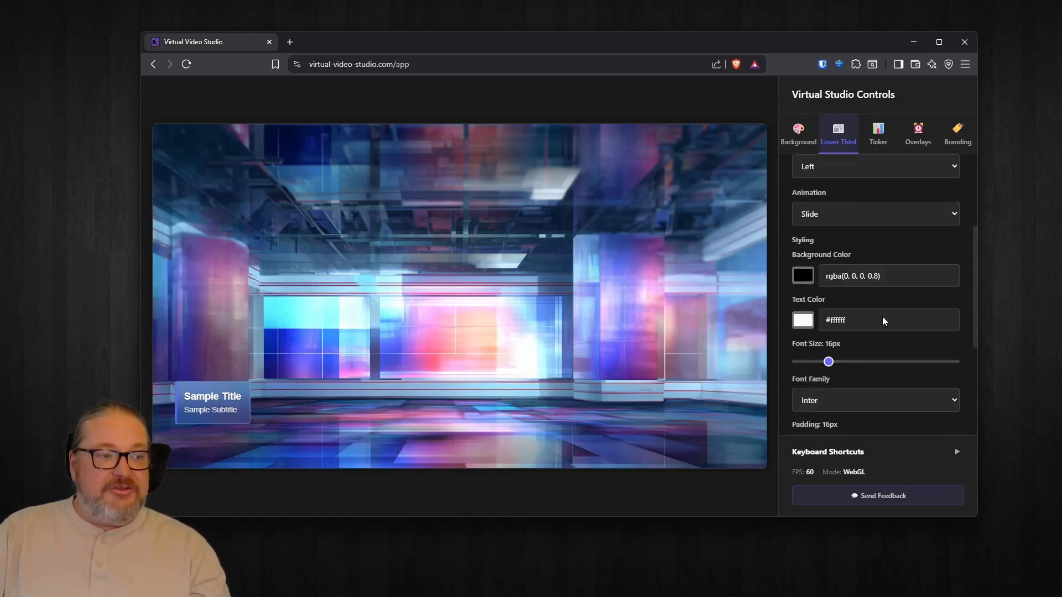
scroll(883, 321, "down", 1)
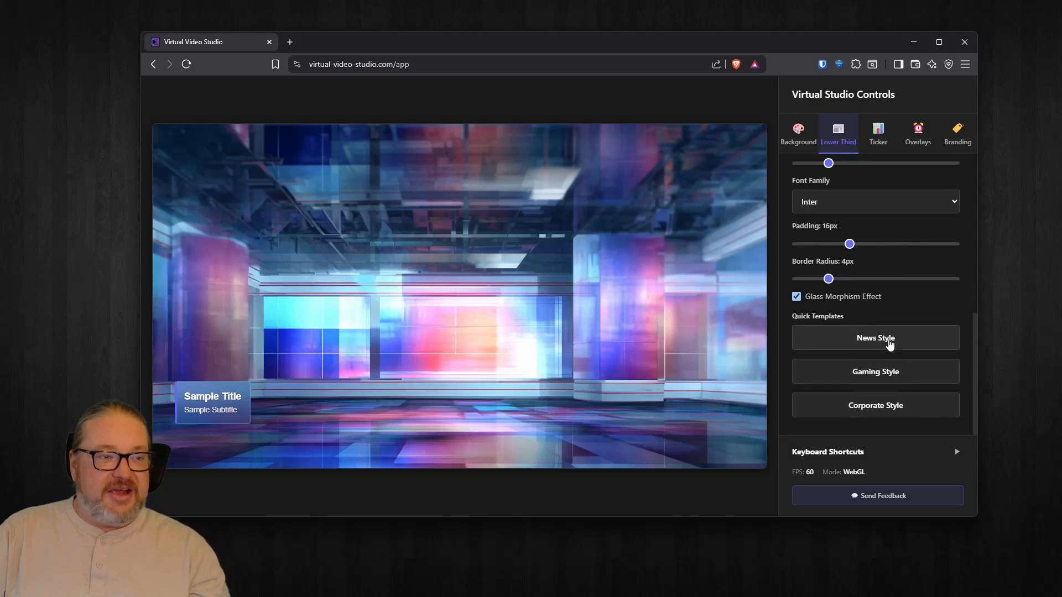
Turn the lower third's Glass Morphism Effect off and back on to compare the looks
scroll(898, 310, "up", 2)
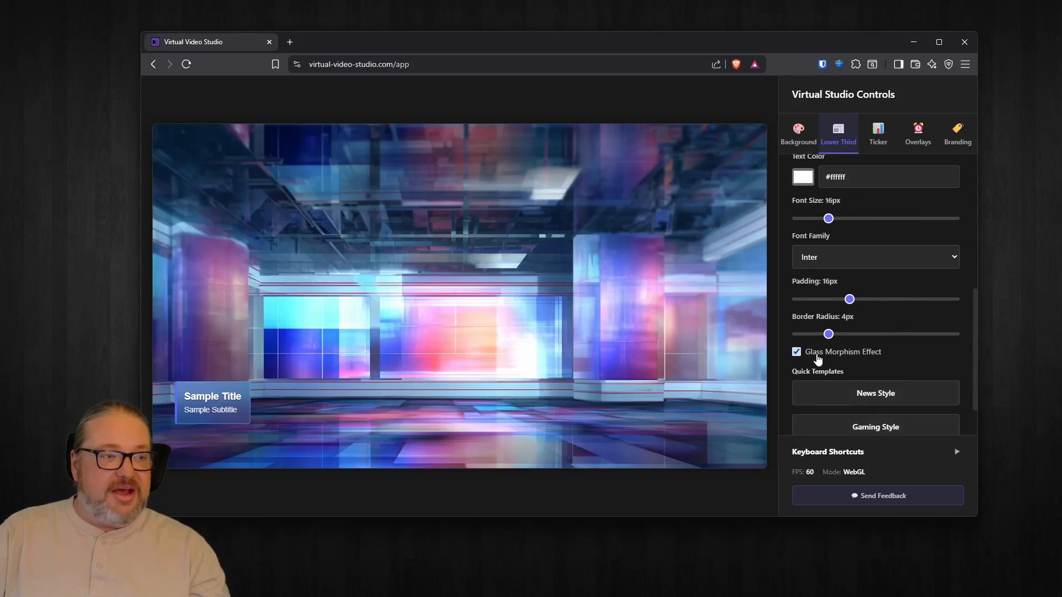
left_click(797, 352)
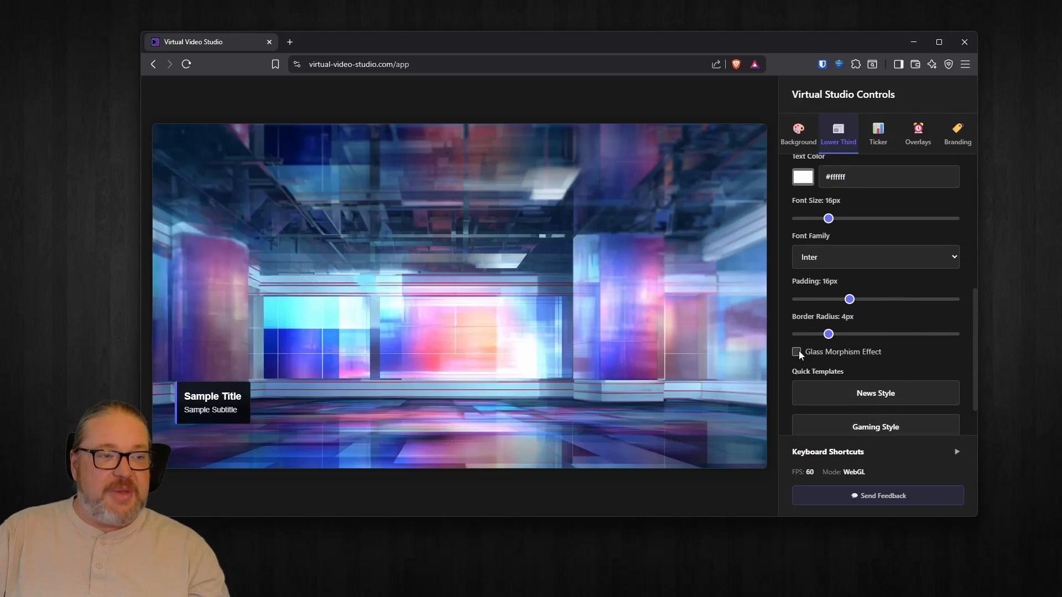
left_click(797, 352)
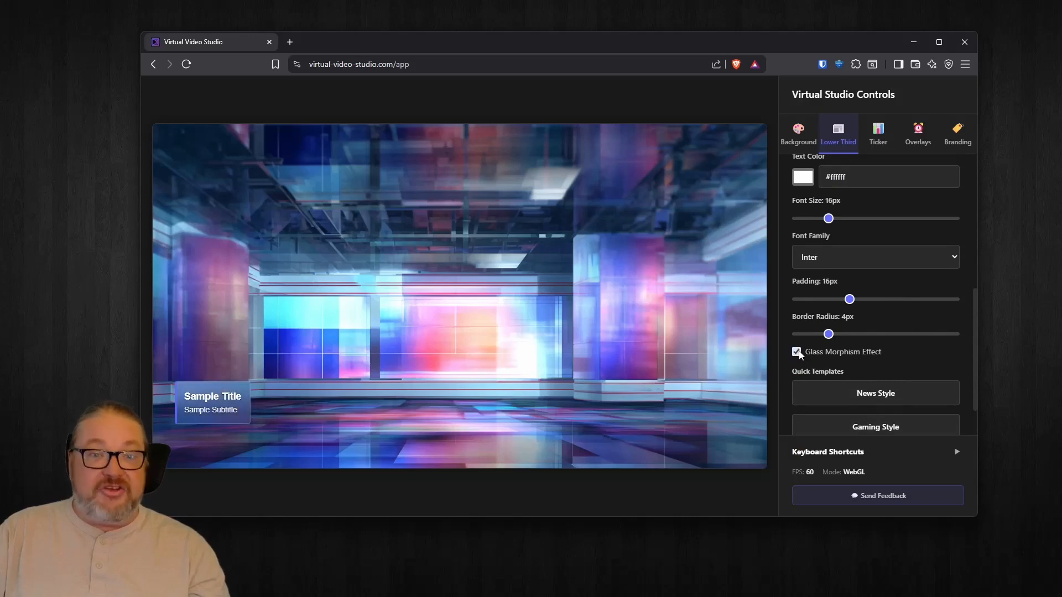
scroll(827, 240, "up", 5)
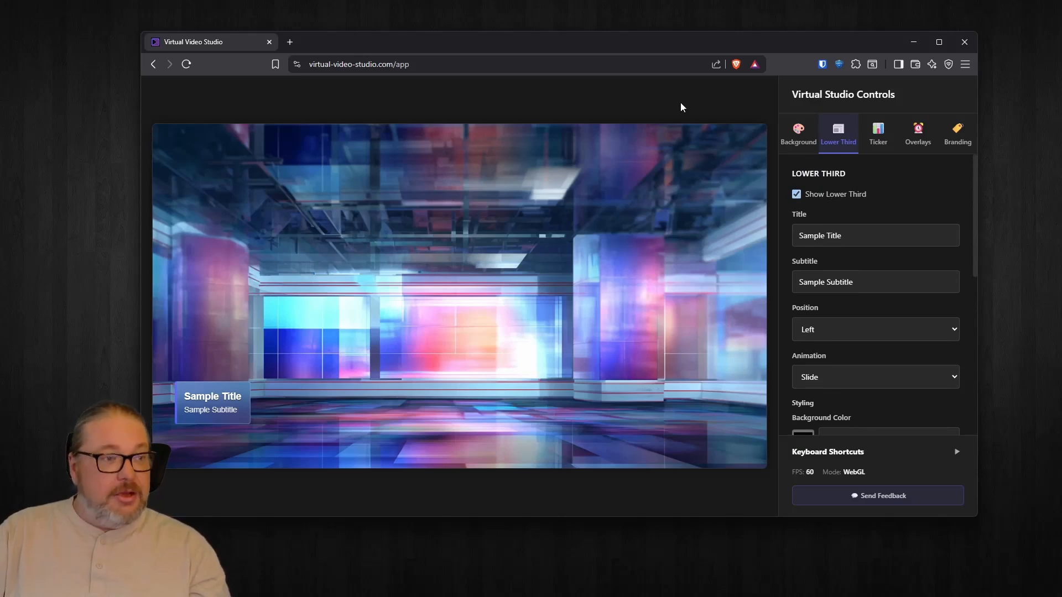
Toggle the lower third off and on repeatedly to preview its slide animation, and leave it hidden
key("l")
key("l")
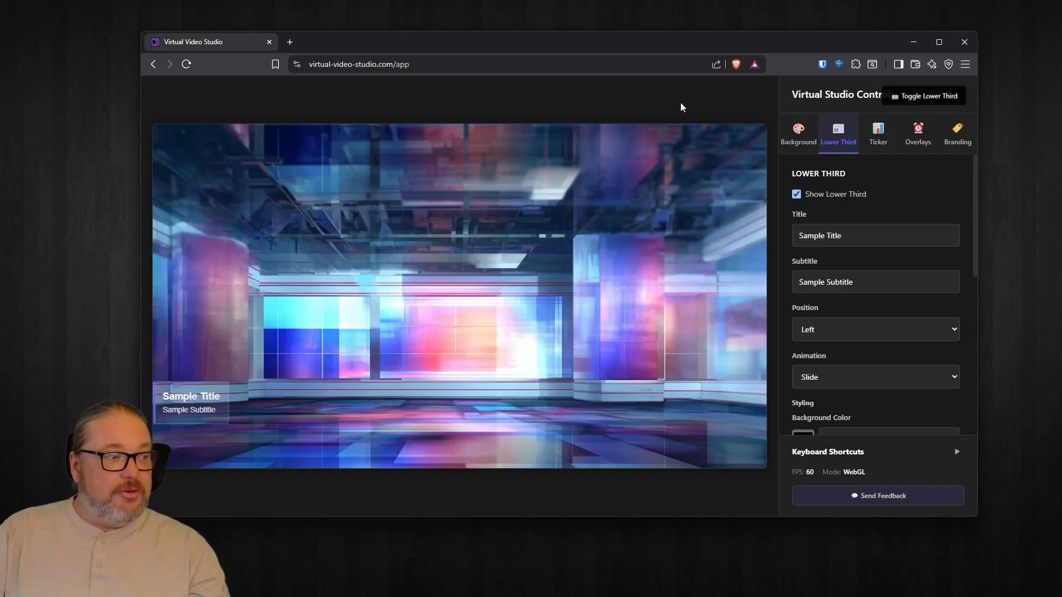
key("l")
key("l")
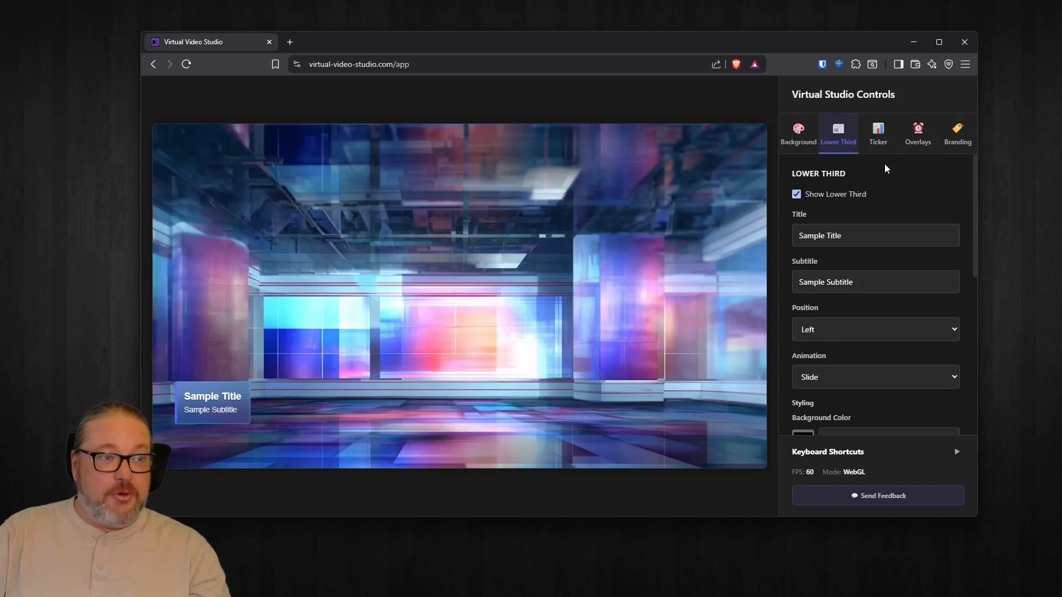
key("l")
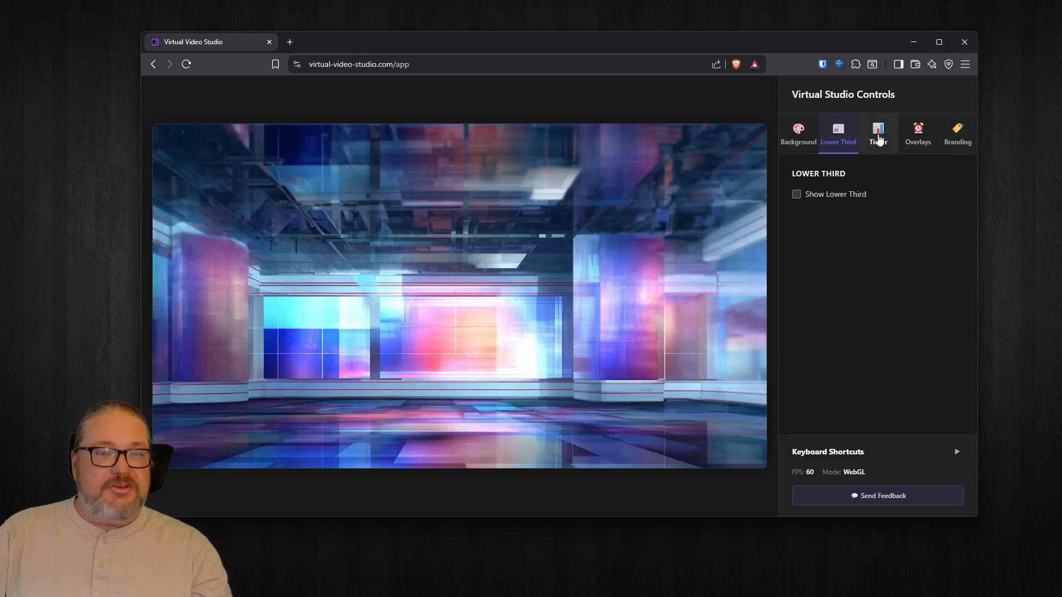
Show the news ticker and add the item "This is an additional ticker item"
left_click(880, 139)
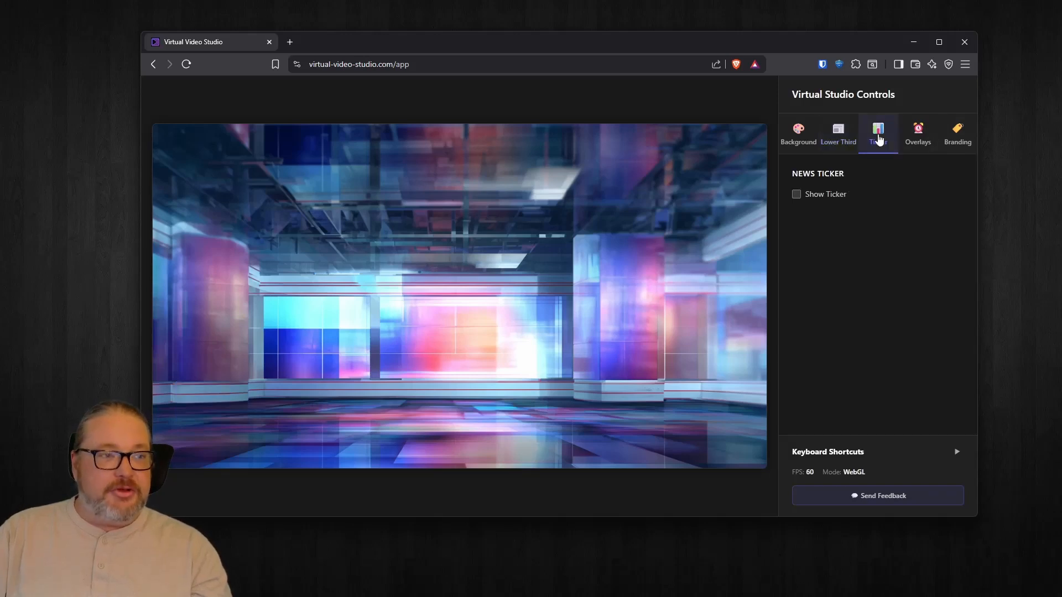
left_click(796, 195)
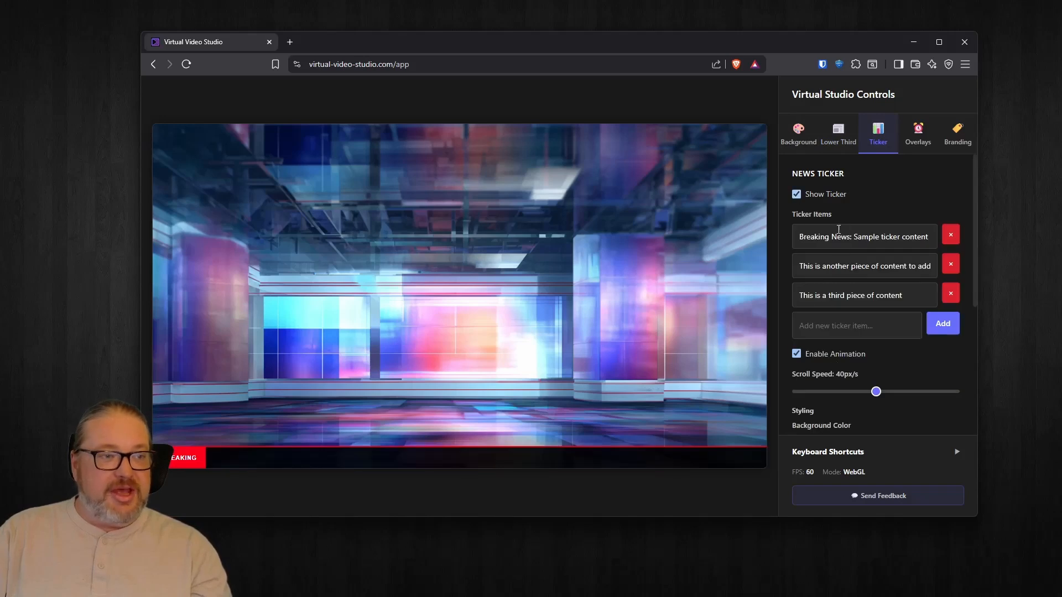
left_click(836, 330)
type("This is an")
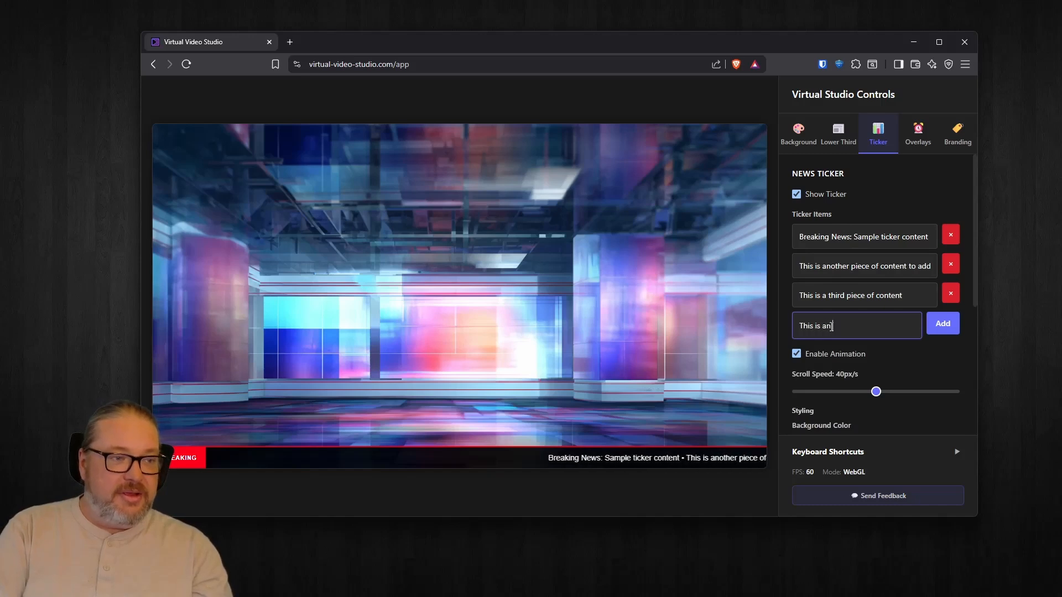
type(" additional ticker item")
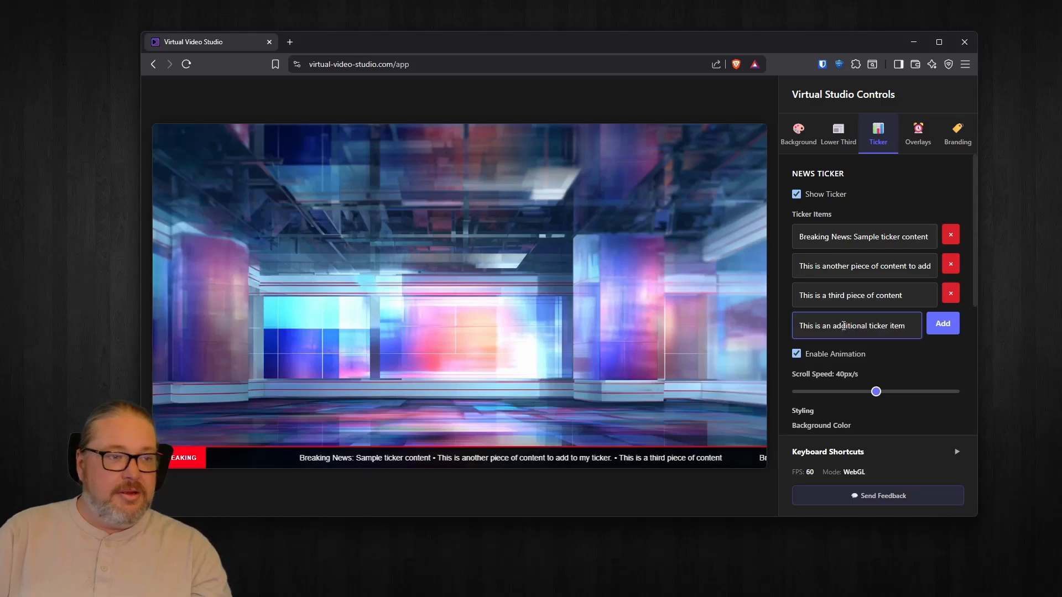
left_click(941, 329)
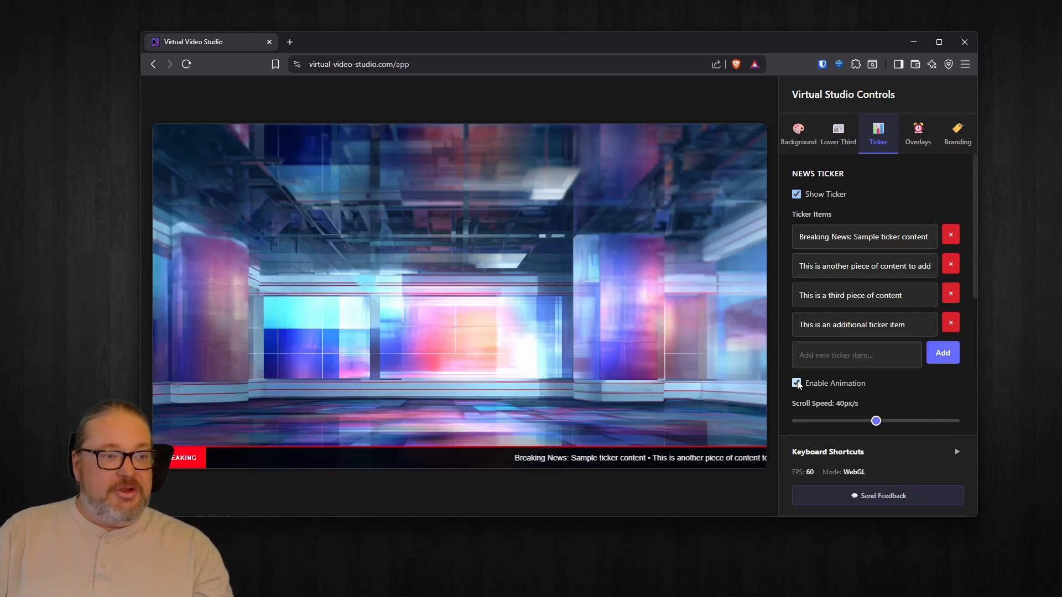
Set the ticker's scroll speed to 47 px/s and its font size to 18 px
scroll(879, 325, "down", 2)
left_click_drag(875, 312, 903, 311)
scroll(862, 319, "down", 1)
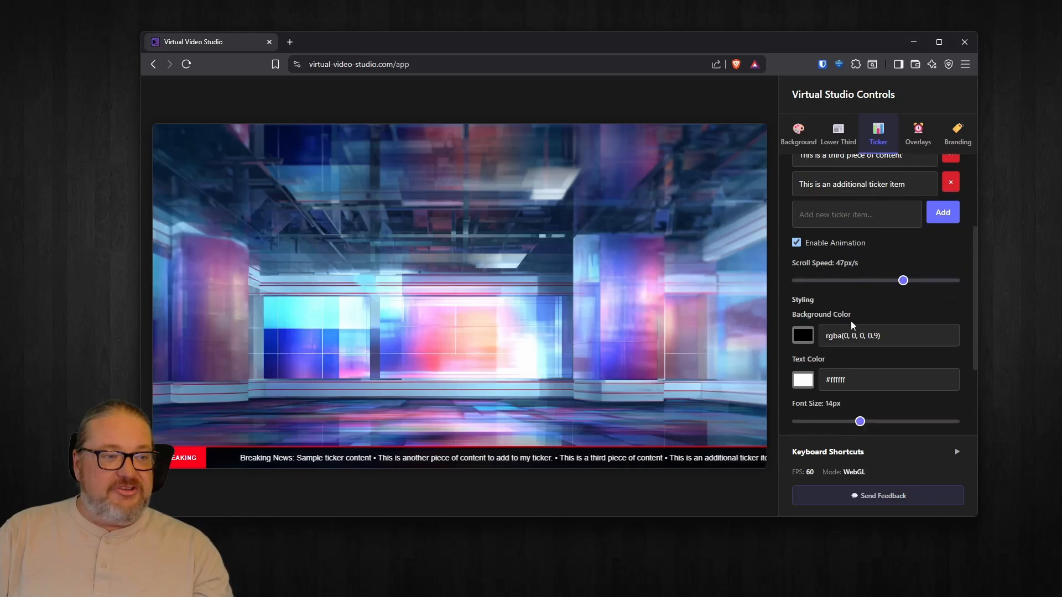
scroll(828, 366, "down", 1)
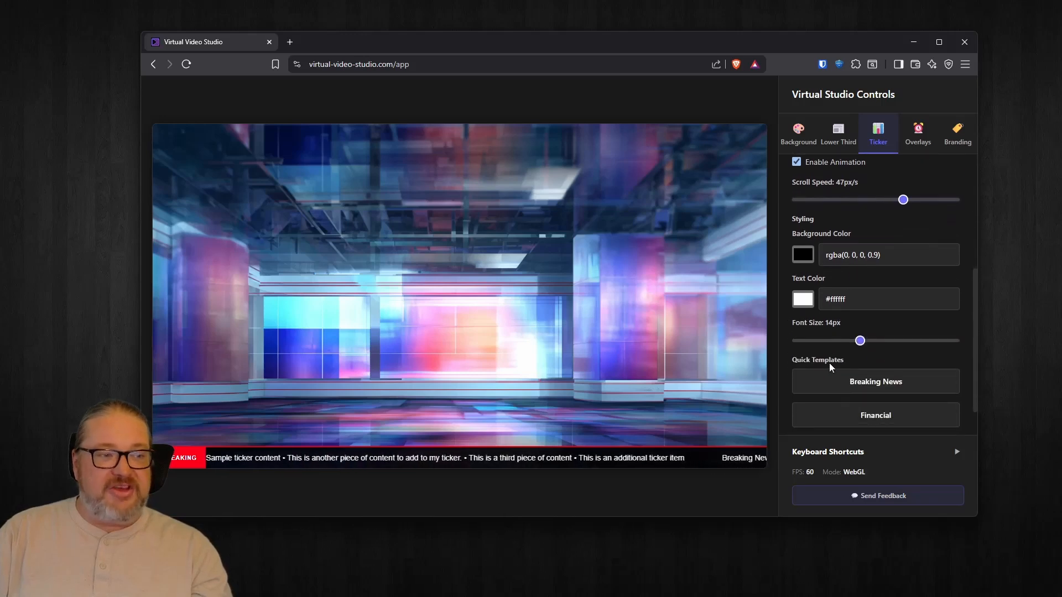
left_click_drag(860, 340, 923, 340)
scroll(811, 354, "down", 1)
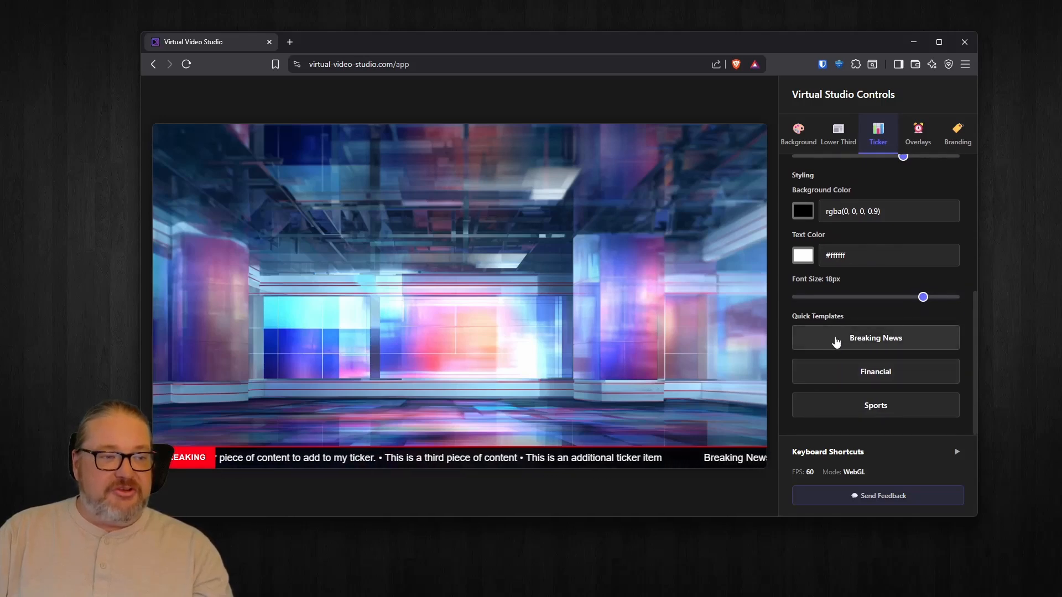
Try the Breaking News, Financial and Sports ticker templates in turn and hide the ticker
left_click(835, 340)
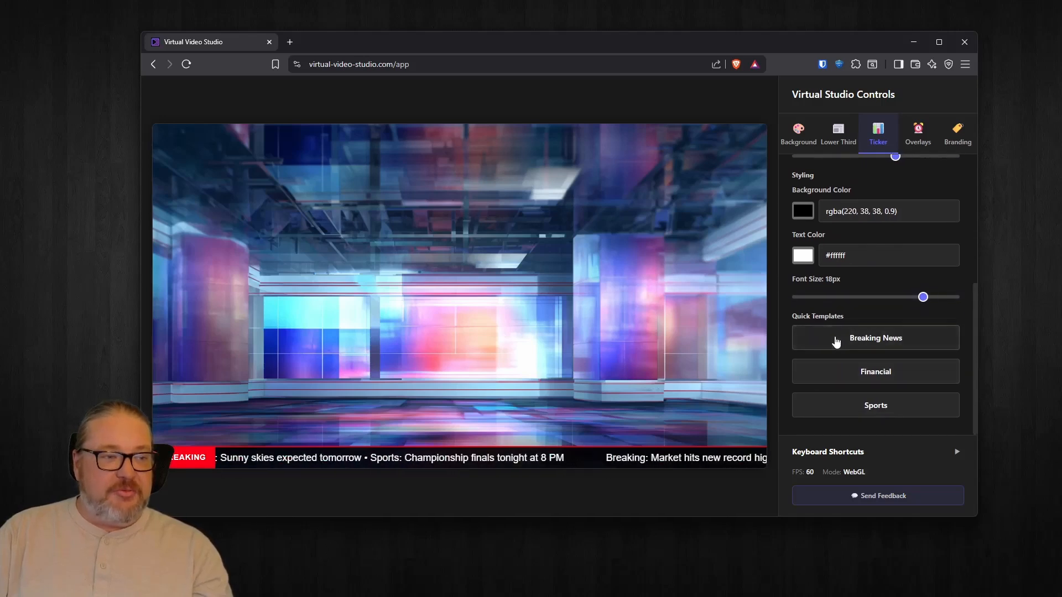
left_click(831, 380)
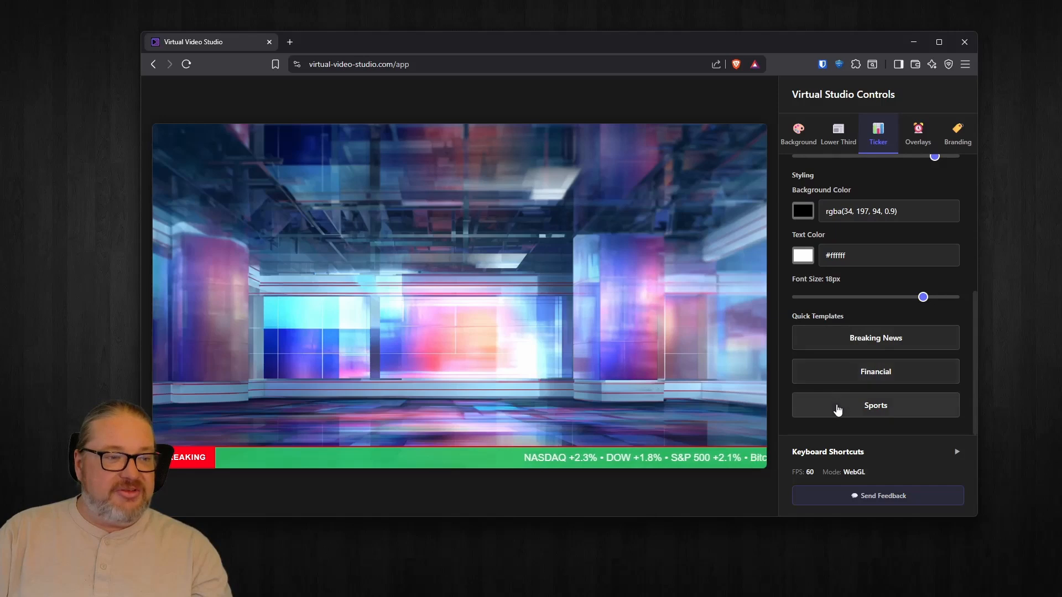
left_click(838, 408)
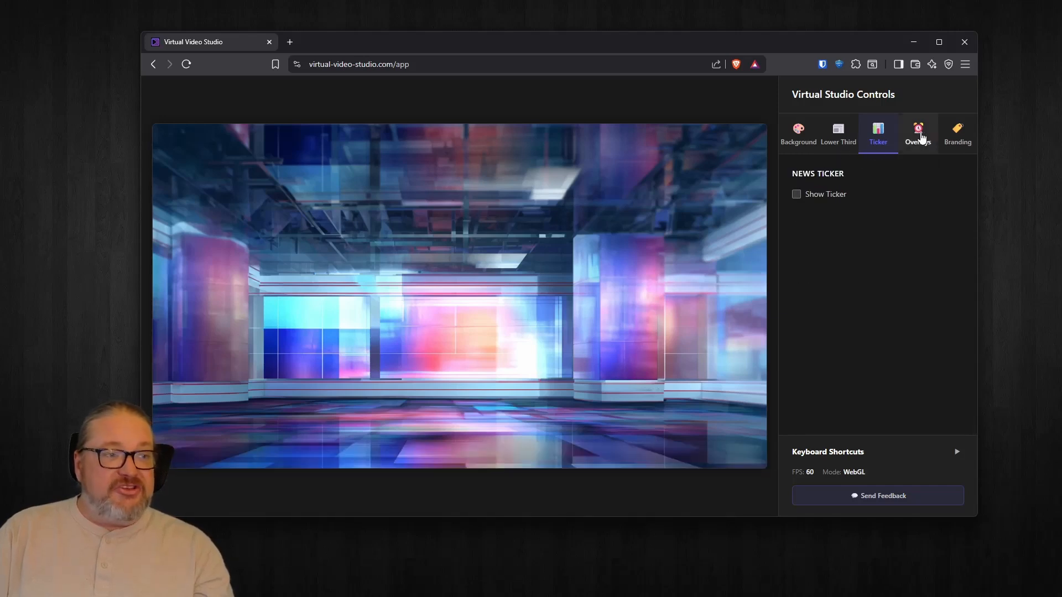
Show the date/time overlay and turn its date and its time off and back on one after the other
left_click(919, 136)
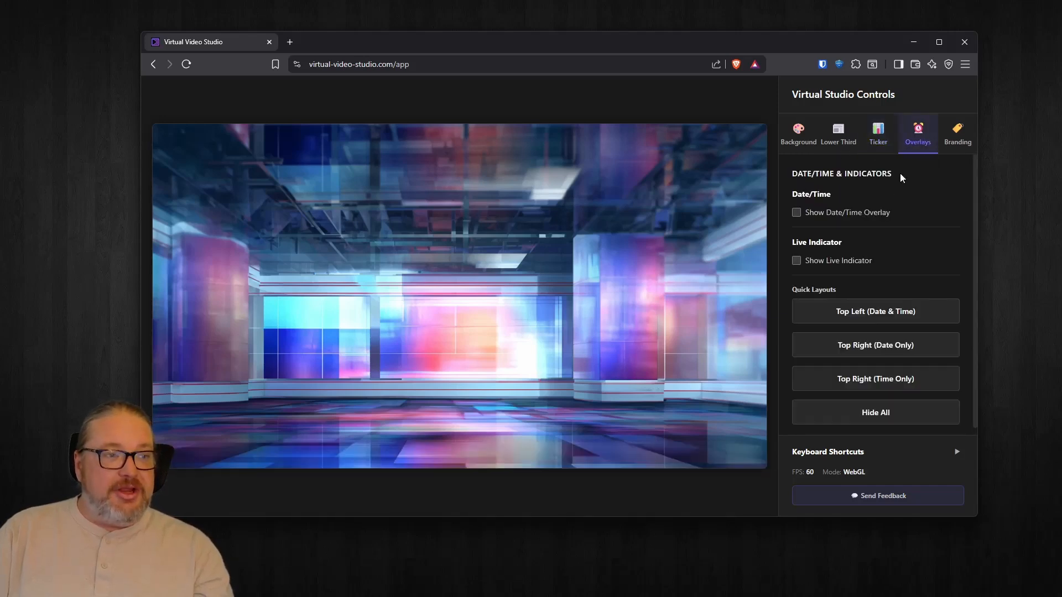
left_click(795, 212)
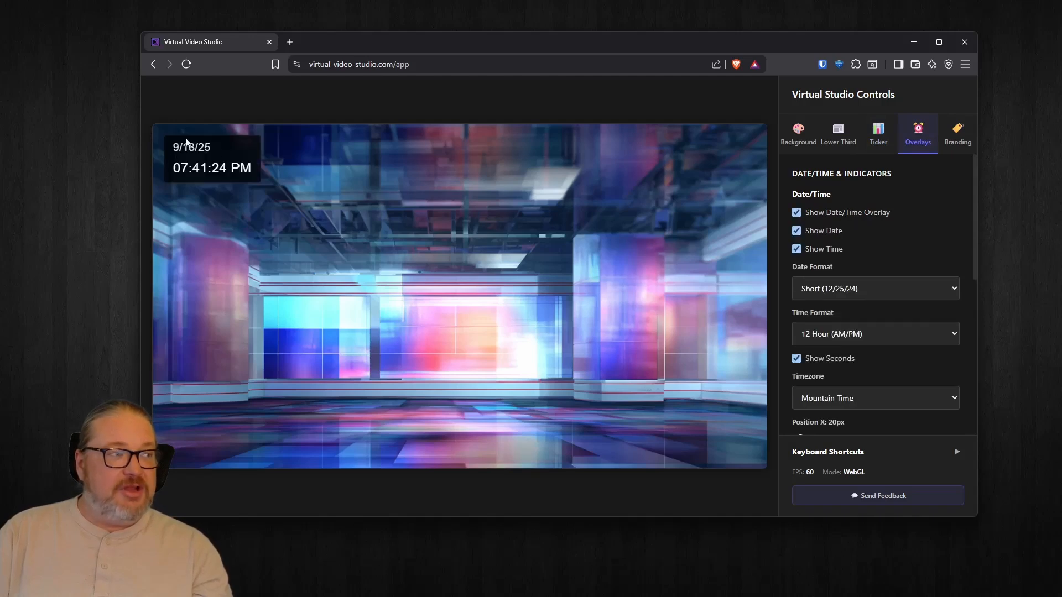
left_click(796, 231)
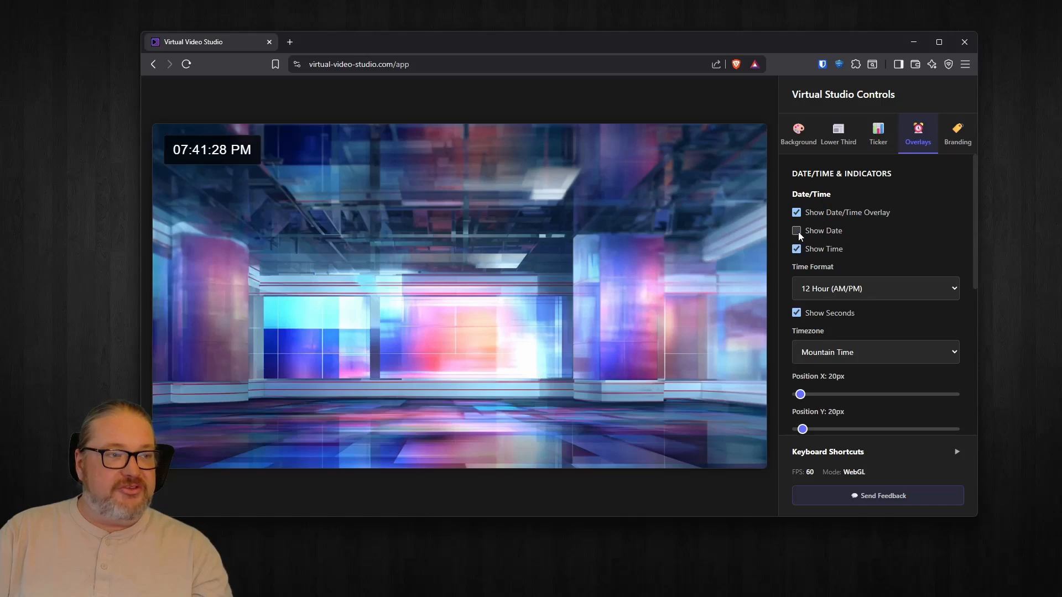
left_click(797, 231)
left_click(794, 250)
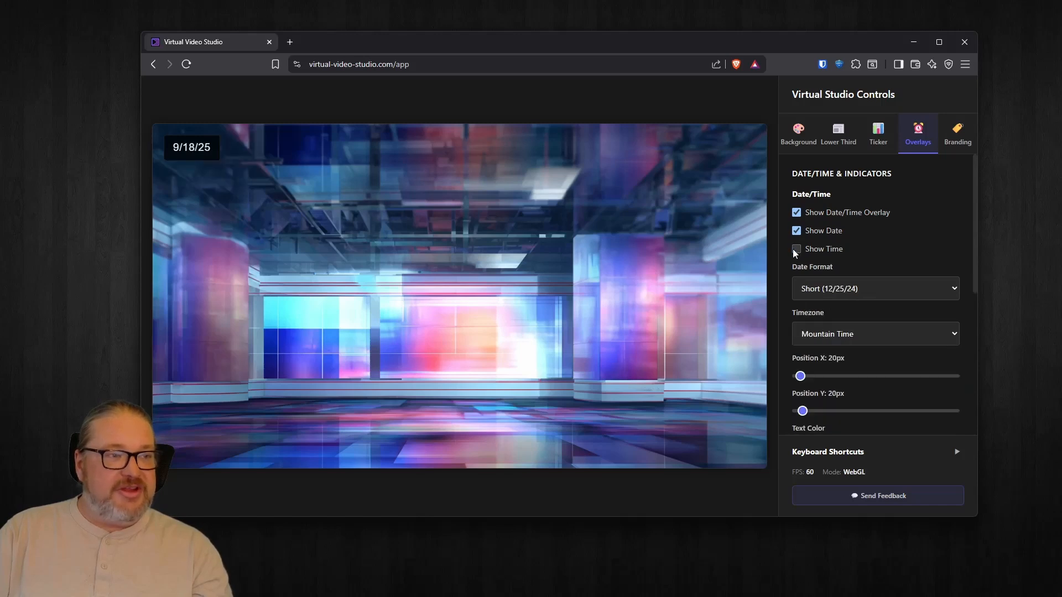
left_click(795, 250)
Set the overlay's date format to Medium (Wed, Dec 25)
scroll(879, 233, "down", 2)
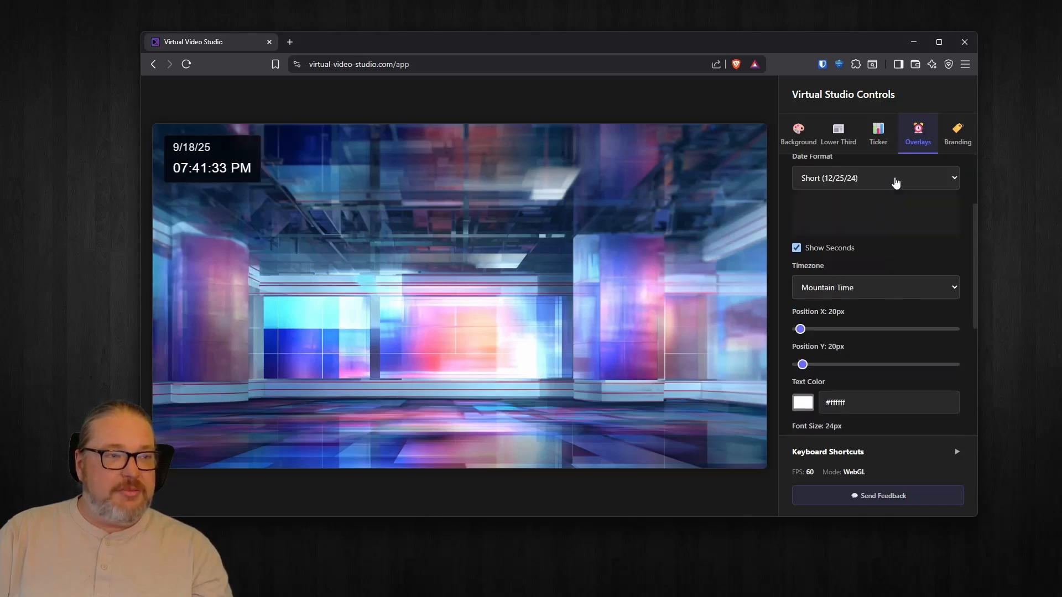
left_click(895, 179)
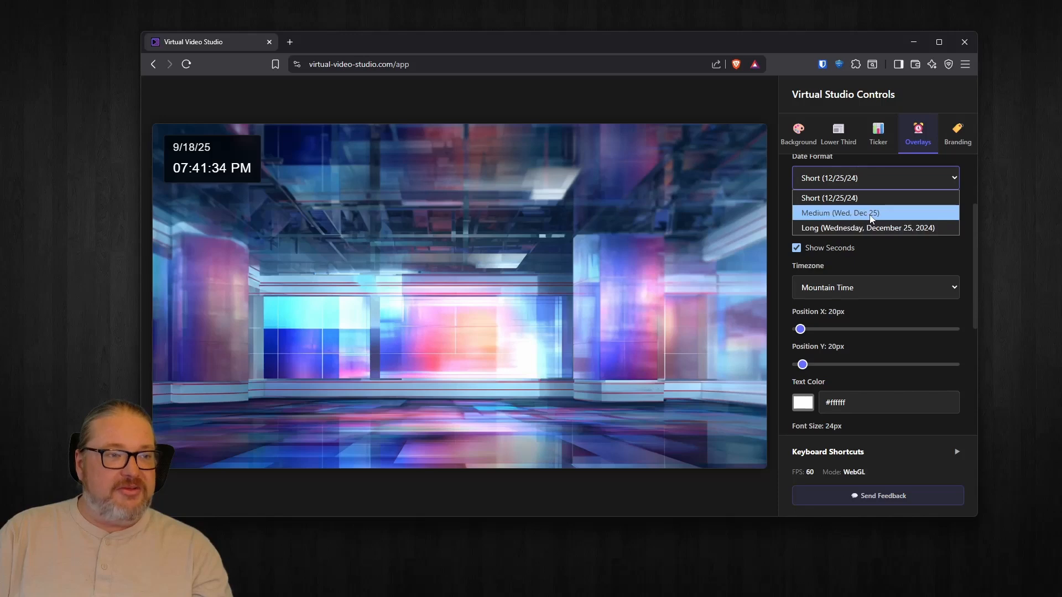
left_click(868, 214)
scroll(875, 278, "down", 1)
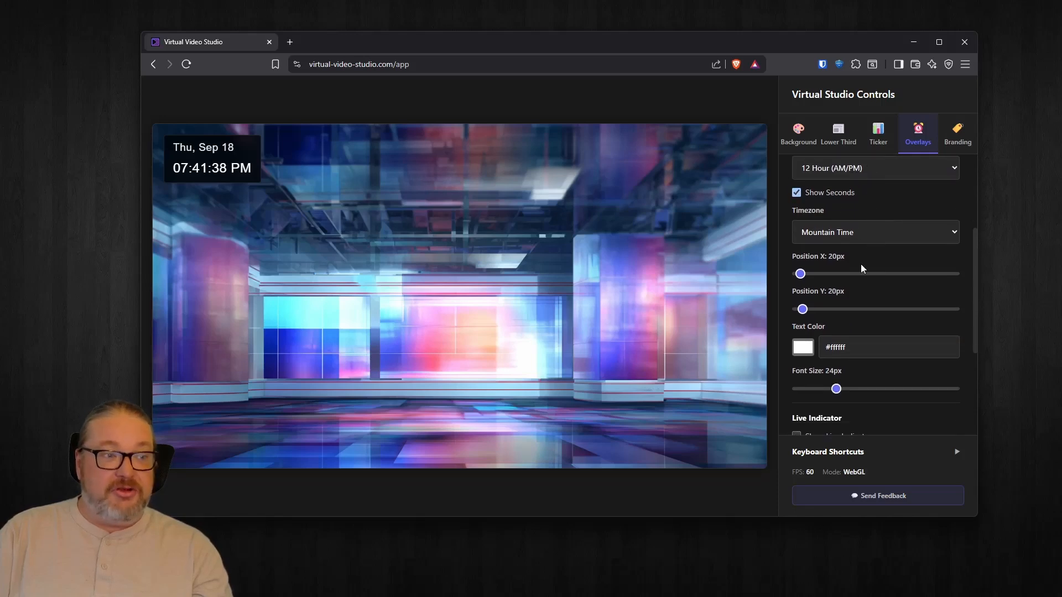
Try the date/time overlay further across and down at Position Y 116 px, and return it with the Top Left (Date & Time) quick layout
left_click_drag(804, 276, 879, 273)
left_click_drag(803, 313, 829, 313)
scroll(840, 284, "down", 1)
scroll(840, 285, "down", 1)
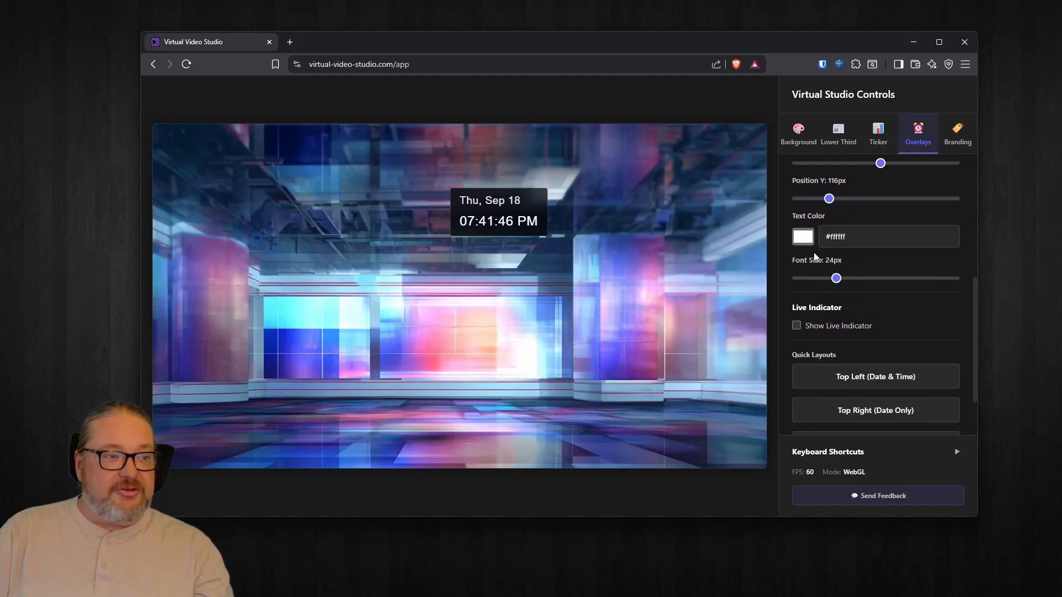
scroll(892, 320, "down", 1)
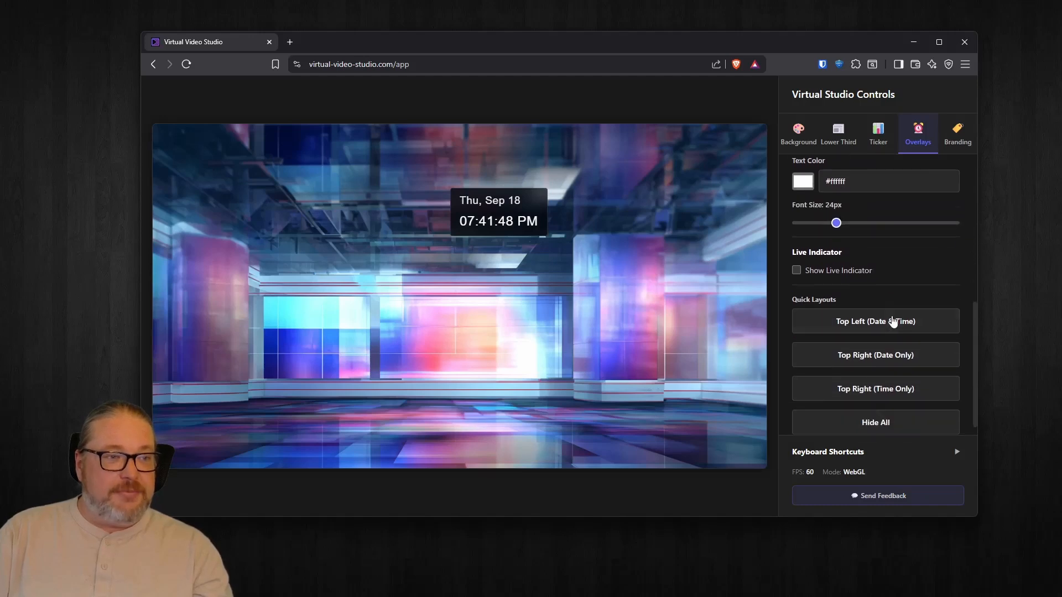
left_click(827, 309)
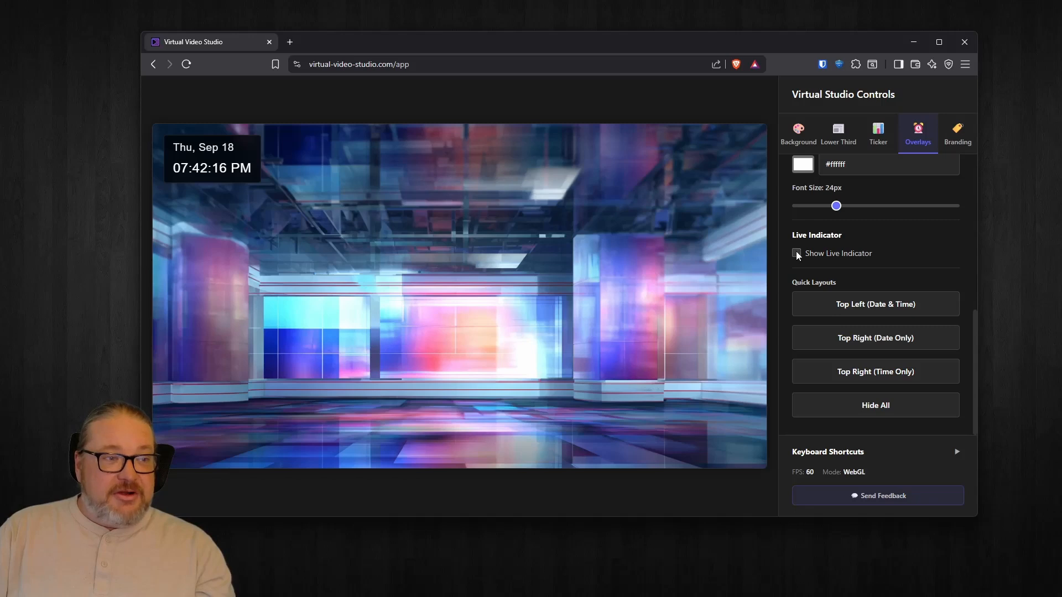
Show the live indicator and change its text to LIVE
left_click(796, 254)
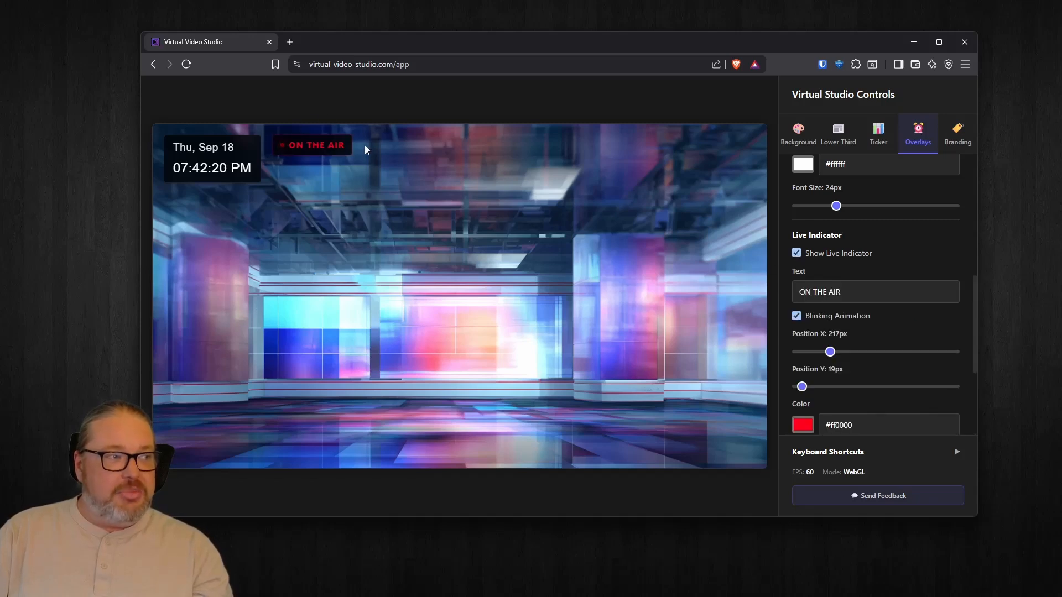
left_click(852, 292)
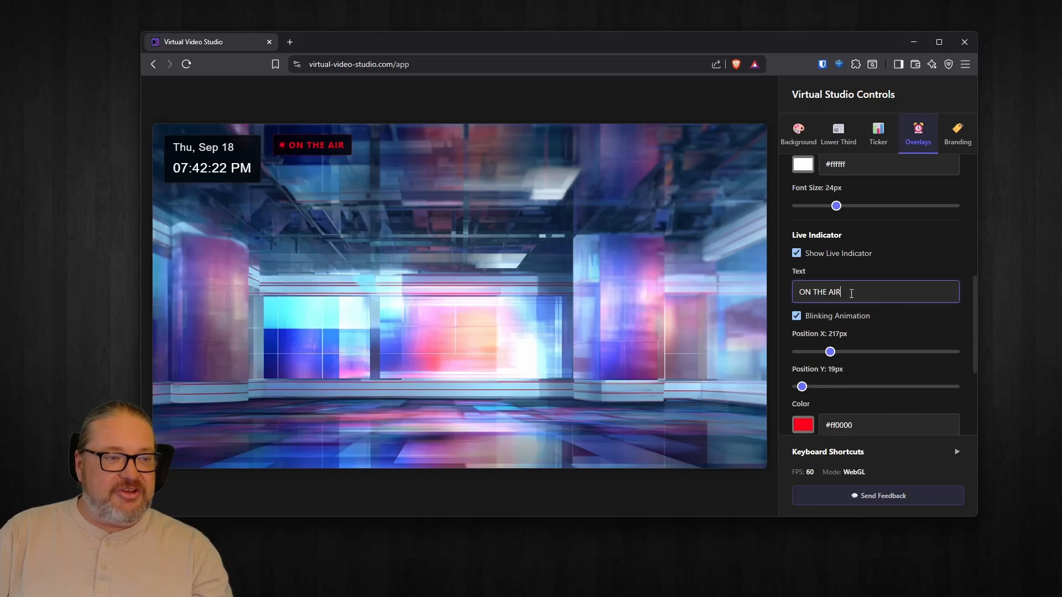
key("BackSpace")
key("BackSpace")
key("BackSpace")
key("BackSpace")
key("BackSpace")
key("BackSpace")
key("BackSpace")
key("BackSpace")
key("BackSpace")
key("BackSpace")
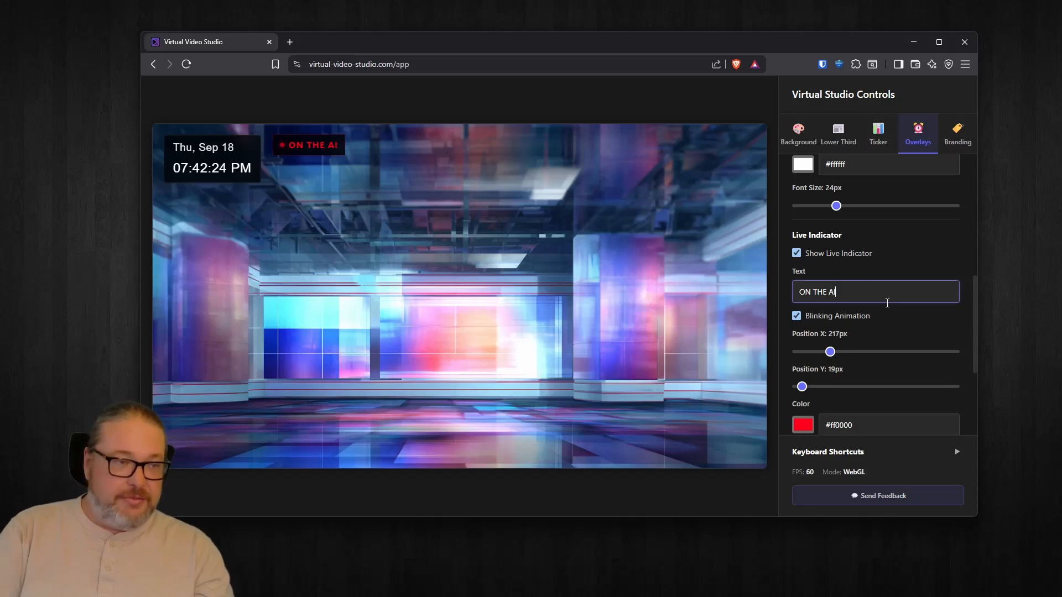
type("LIVE")
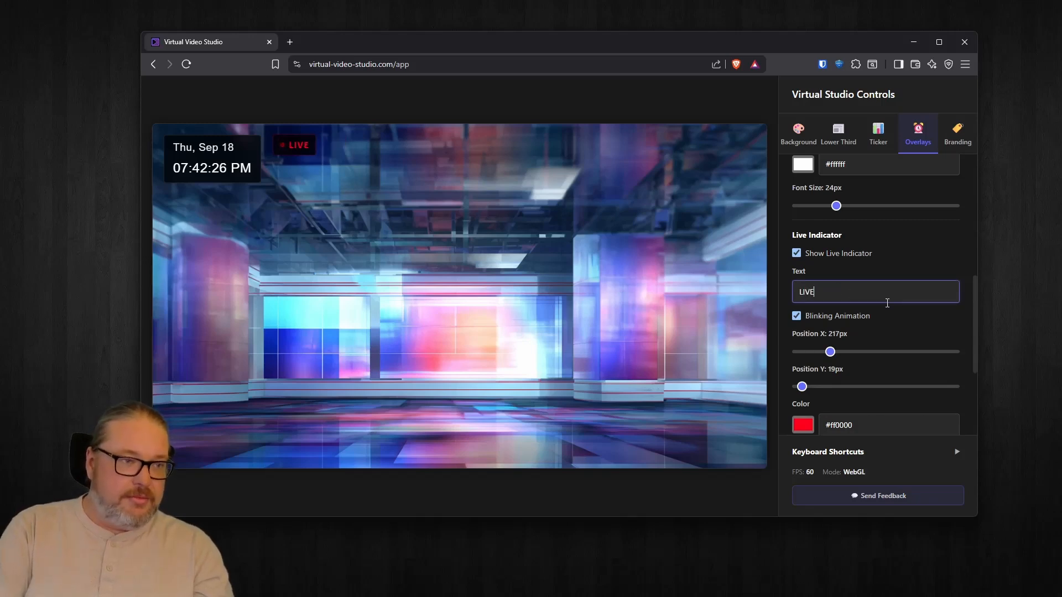
Set the live indicator's vertical position to 17 px
scroll(868, 313, "down", 1)
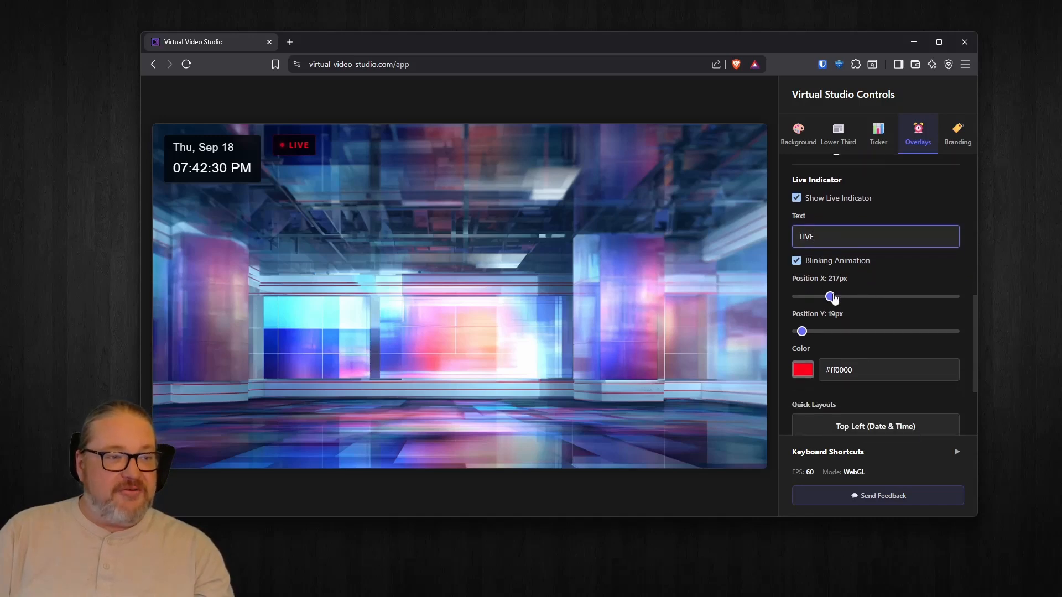
mouse_move(807, 331)
left_mouse_down()
mouse_move(818, 331)
mouse_move(802, 334)
left_mouse_up()
scroll(850, 323, "down", 2)
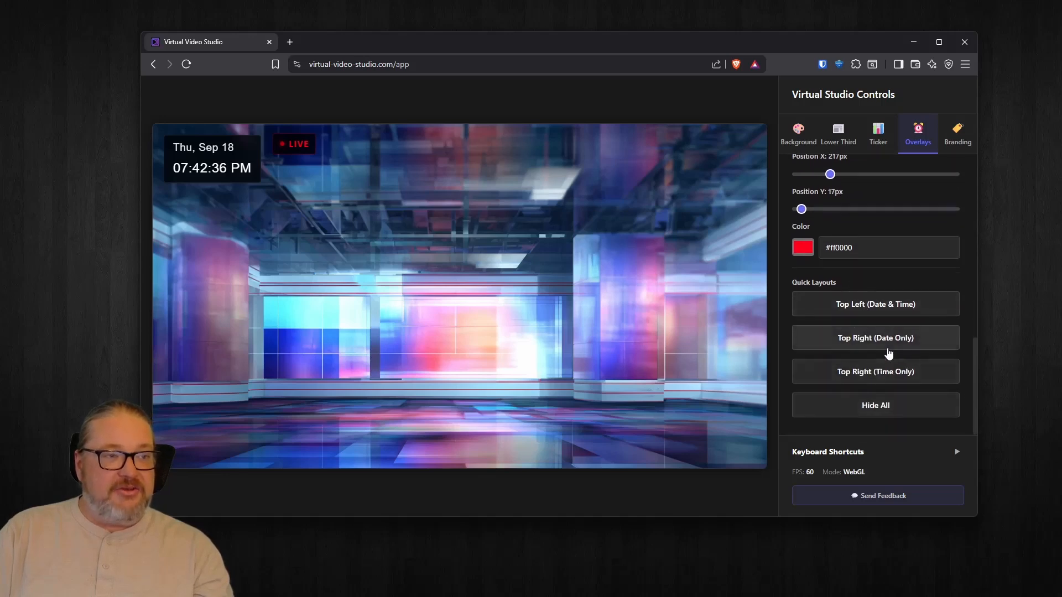
scroll(886, 351, "up", 5)
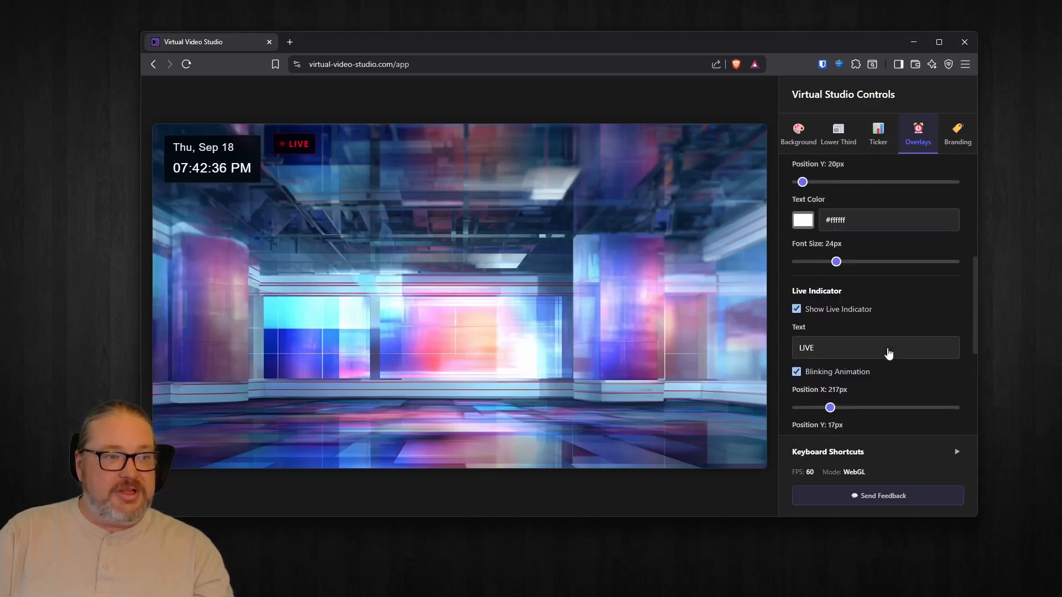
Show the QR code logo from the branding settings and set its size to 183 px and its opacity to 100%
left_click(959, 139)
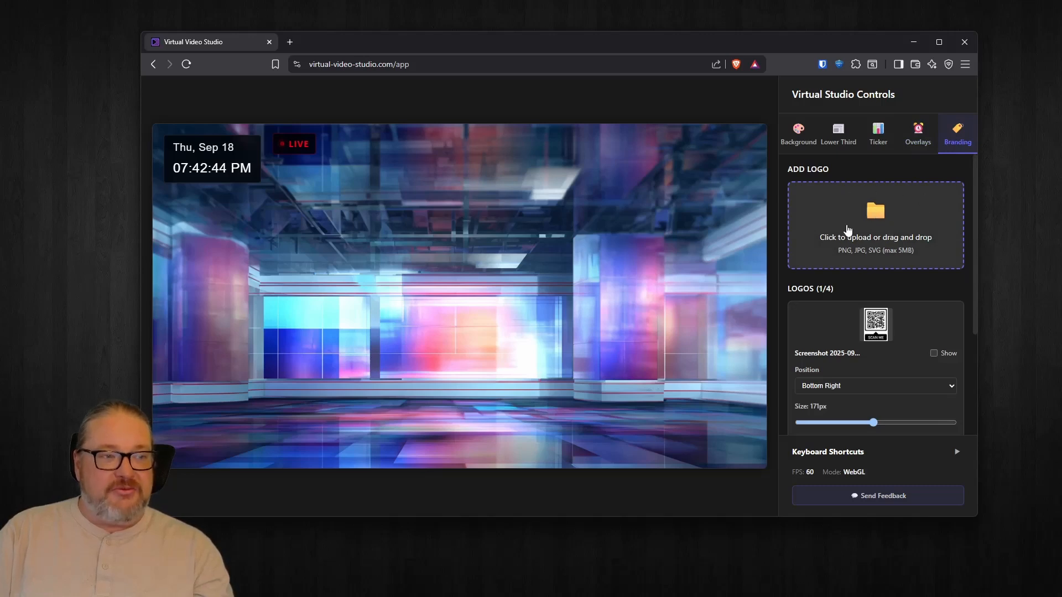
scroll(848, 229, "down", 1)
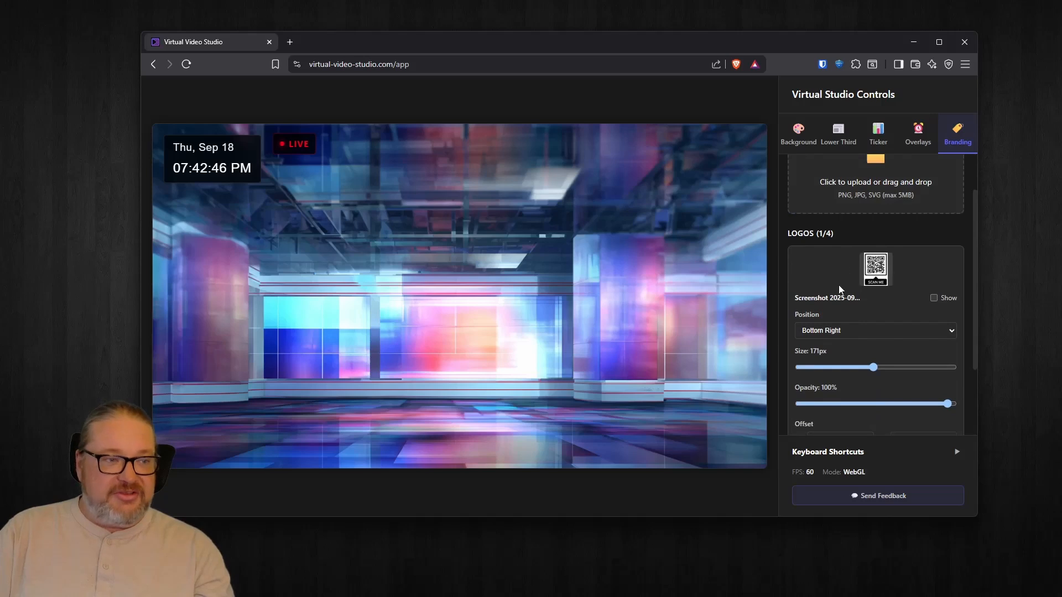
scroll(845, 260, "down", 1)
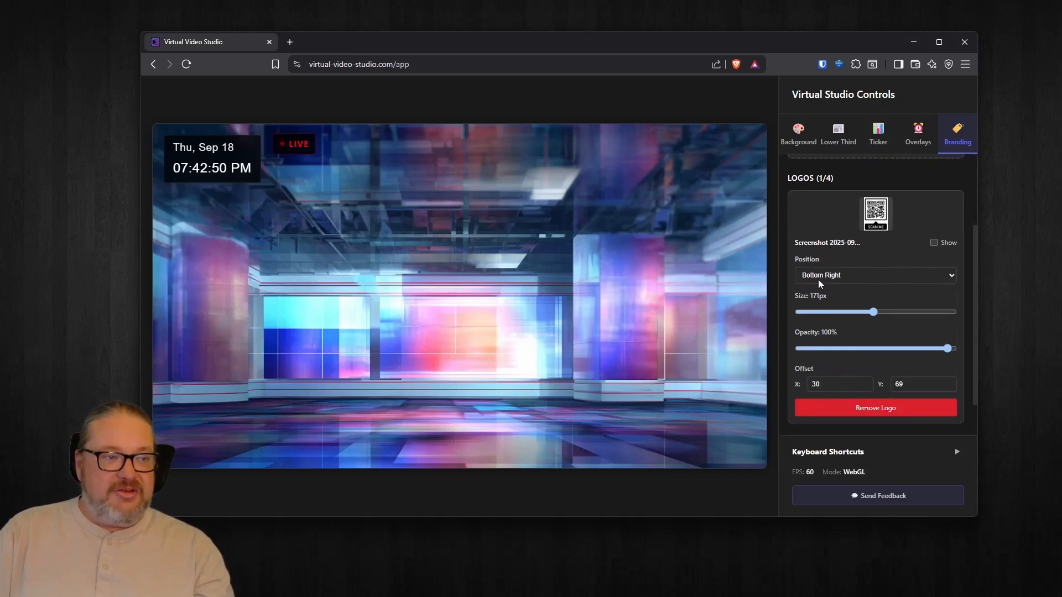
left_click(934, 244)
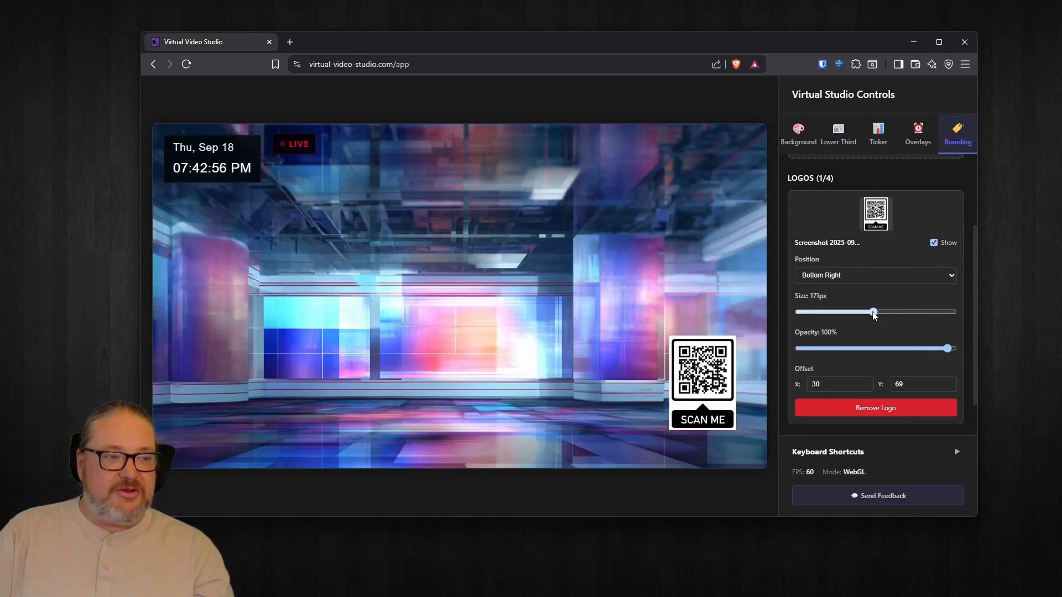
mouse_move(873, 311)
left_mouse_down()
mouse_move(934, 309)
mouse_move(882, 311)
left_mouse_up()
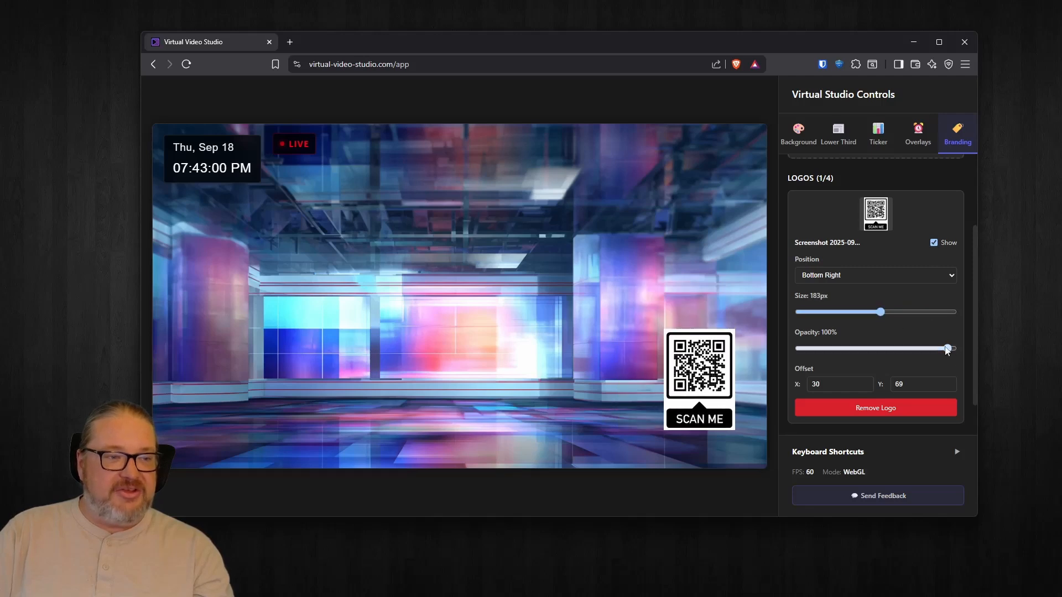
mouse_move(948, 349)
left_mouse_down()
mouse_move(861, 349)
mouse_move(980, 348)
mouse_move(959, 349)
left_mouse_up()
Set the QR code logo's Y offset to 46
scroll(870, 350, "down", 1)
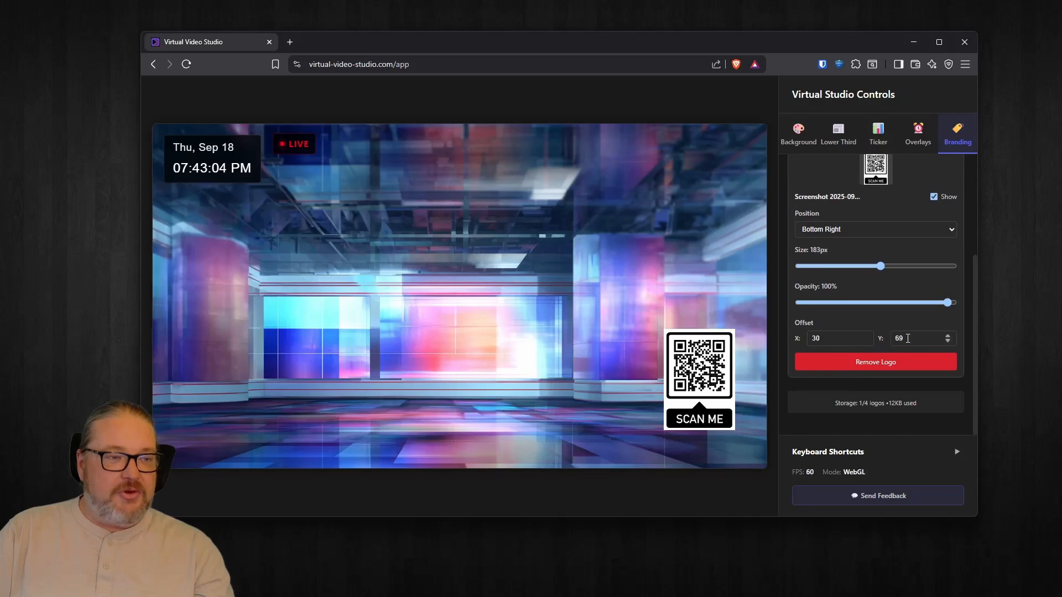
left_click(917, 338)
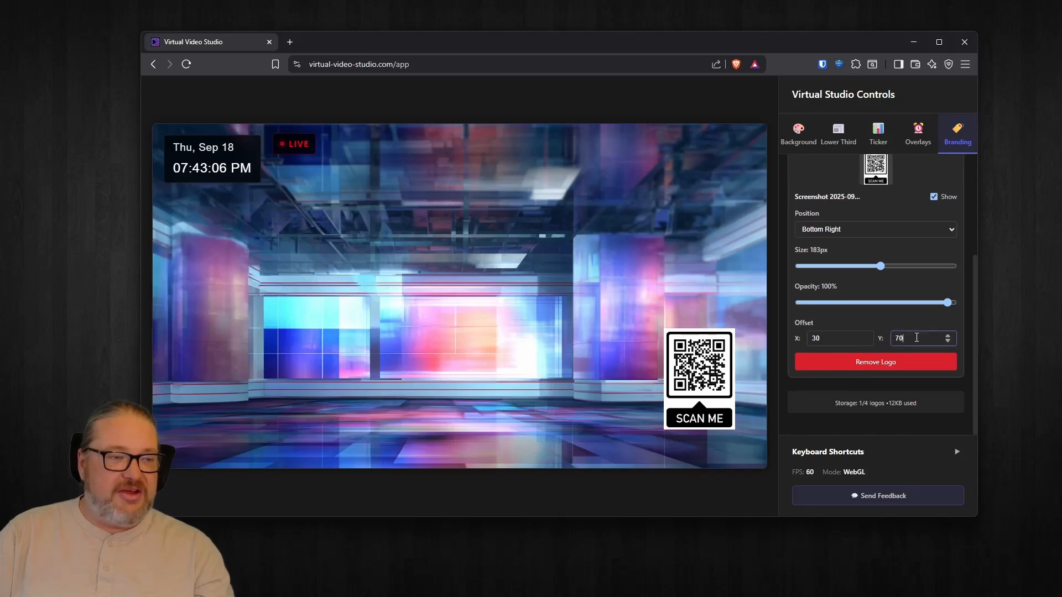
key("BackSpace")
key("BackSpace")
type("96")
key("Down")
key("Down")
key("Down")
key("Down")
key("Down")
key("Down")
key("Down")
key("Down")
key("Down")
key("Down")
key("Down")
key("Down")
key("Down")
key("Down")
key("Down")
key("Down")
key("Down")
key("Down")
key("Down")
key("Down")
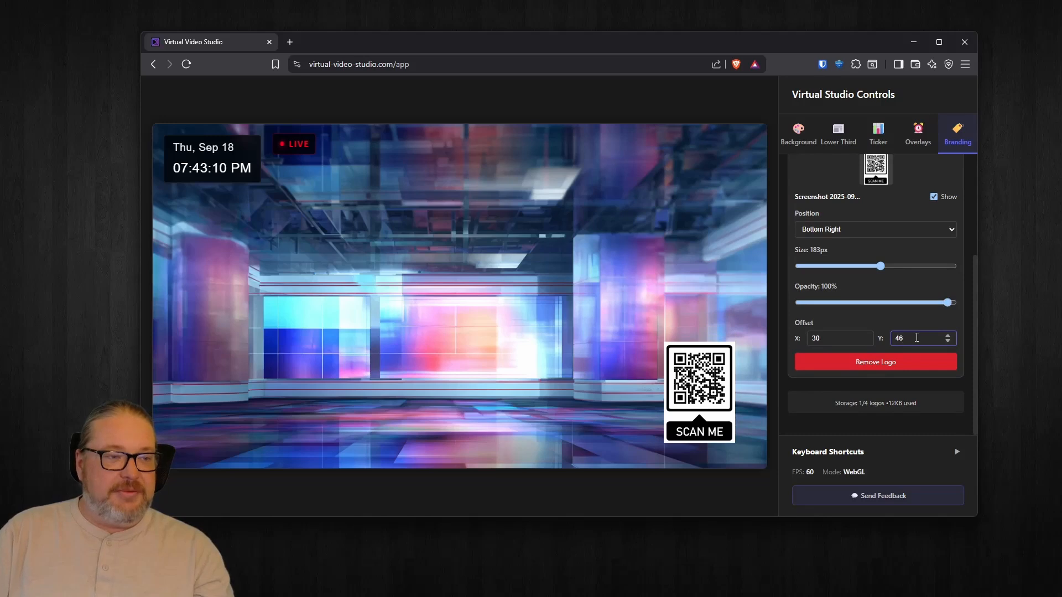
Hide the QR code logo and open the background settings
scroll(915, 315, "up", 2)
scroll(915, 316, "down", 2)
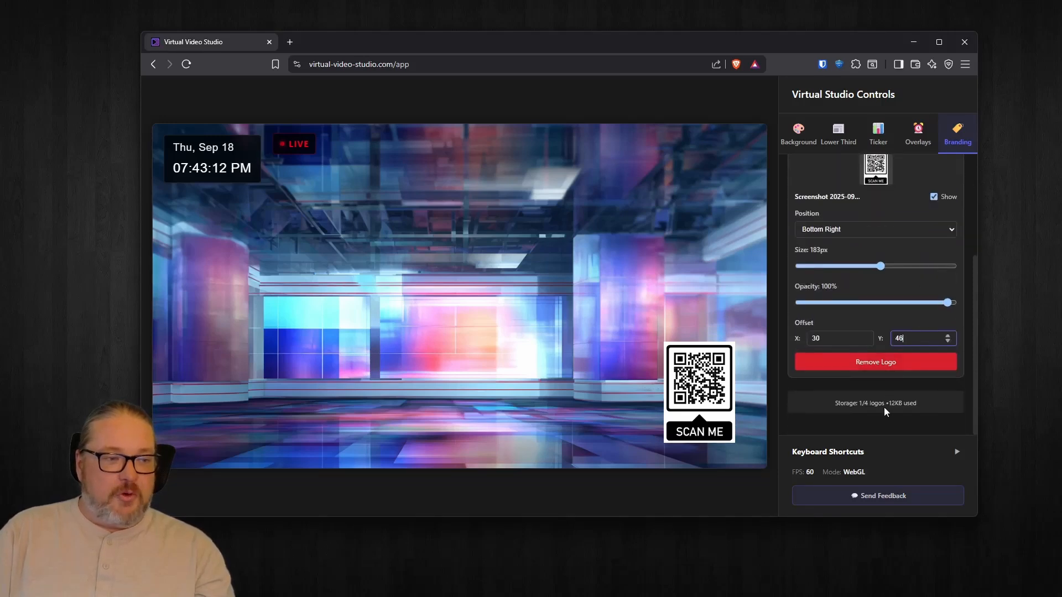
scroll(883, 398, "up", 3)
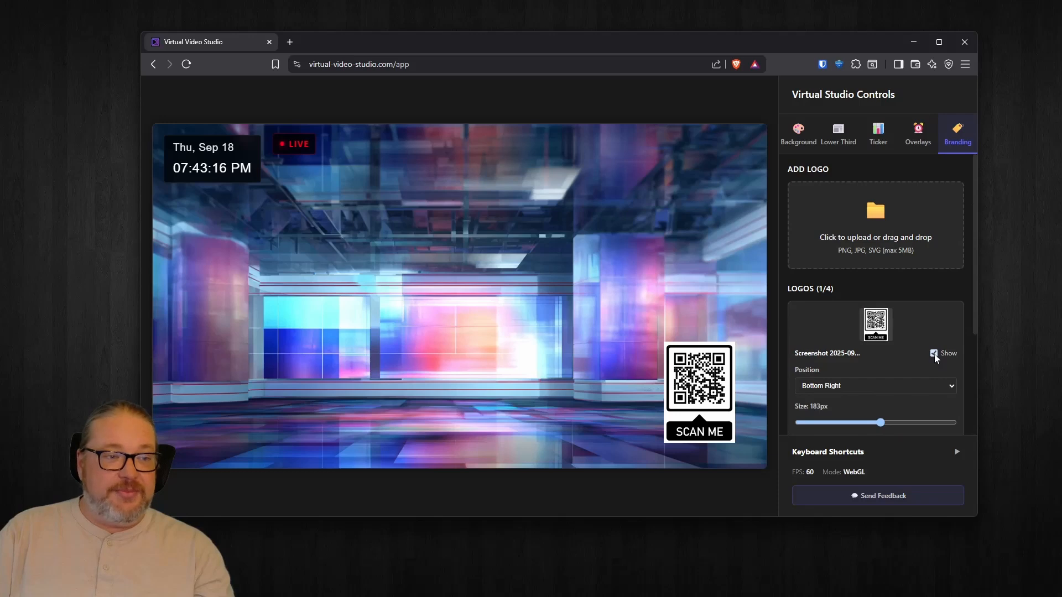
left_click(934, 354)
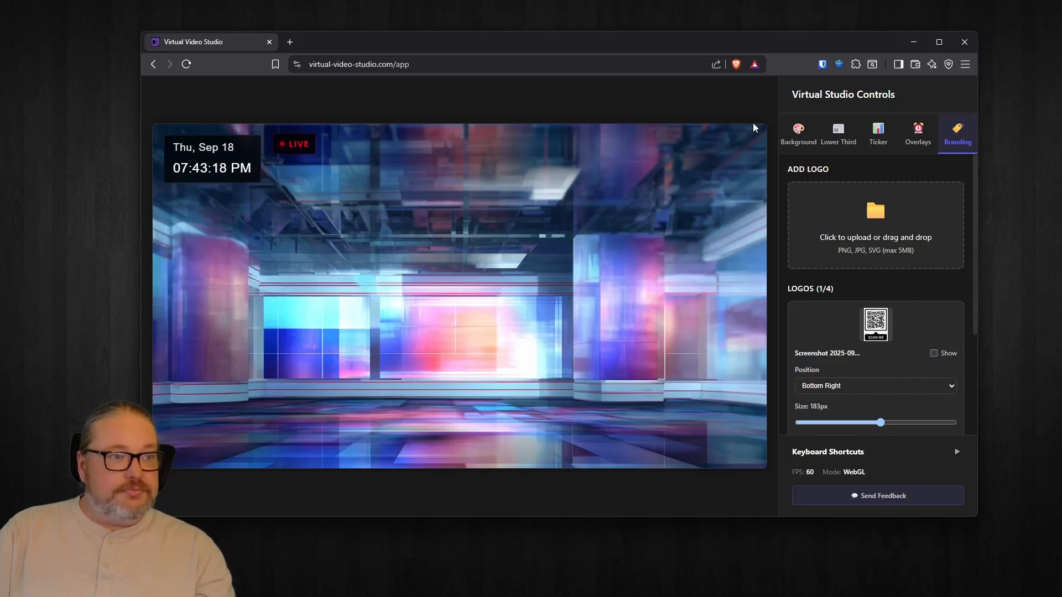
left_click(798, 132)
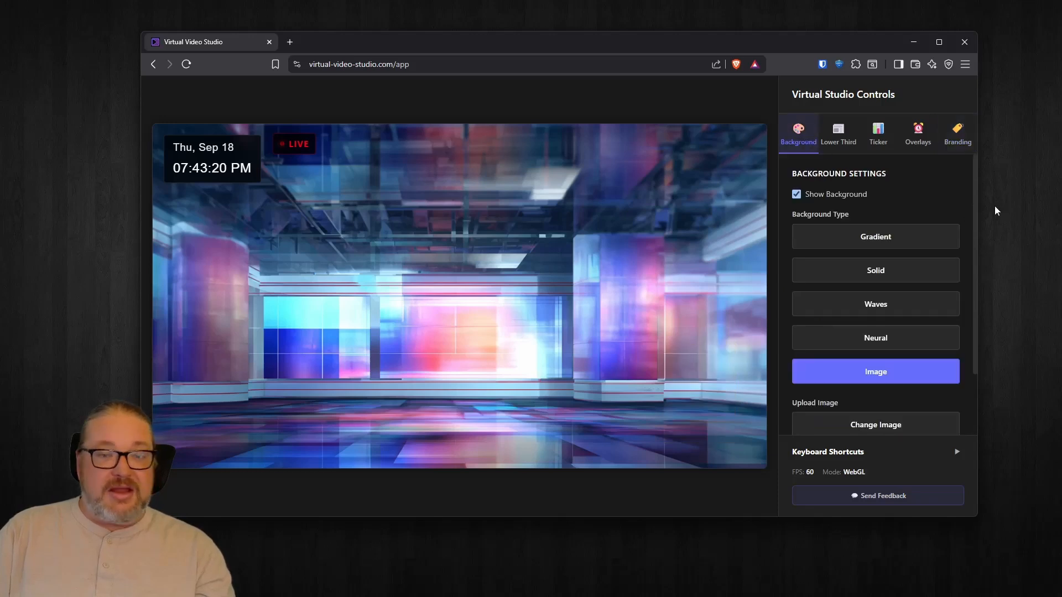